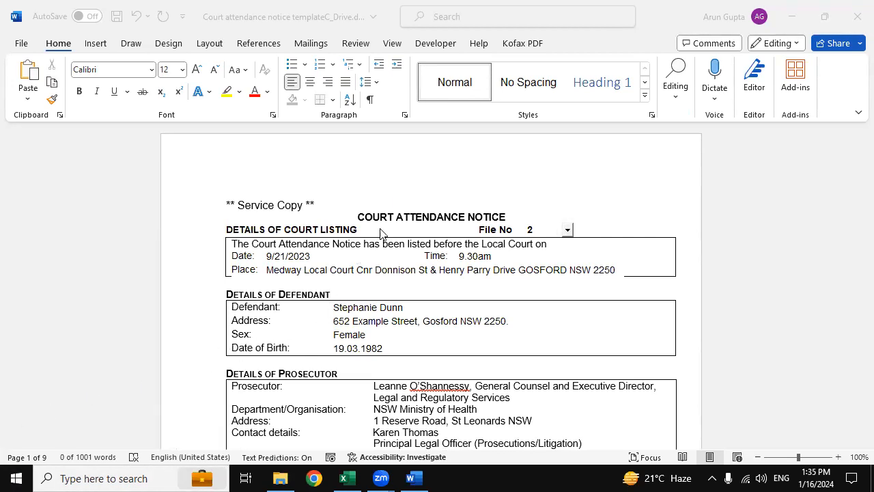
Look over the case records in the Excel workbook and return to the court attendance notice in Word
click(528, 188)
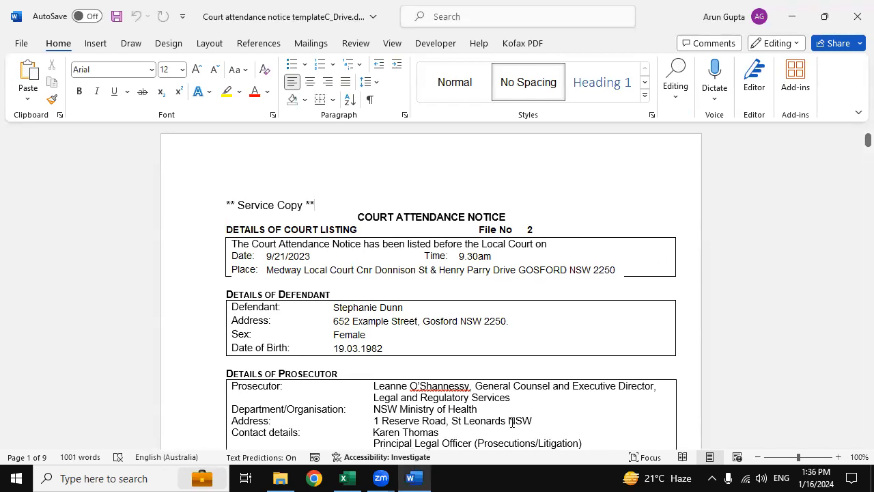
click(344, 478)
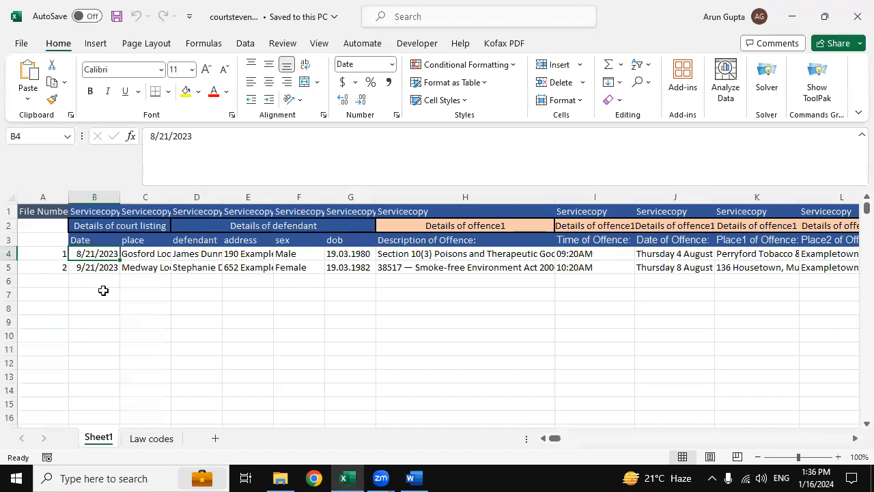
click(402, 476)
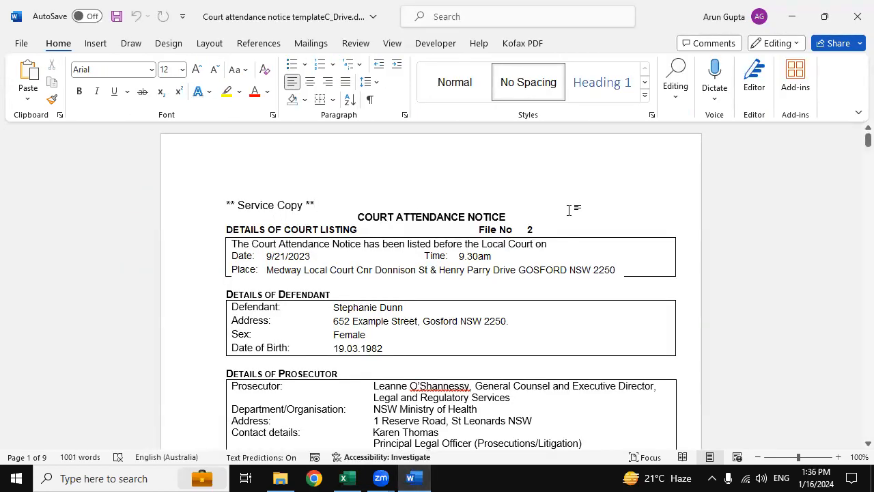
Examine the notice's court listing date, time and place, and the defendant's name and address fields
click(292, 259)
drag(272, 258, 331, 259)
double_click(471, 255)
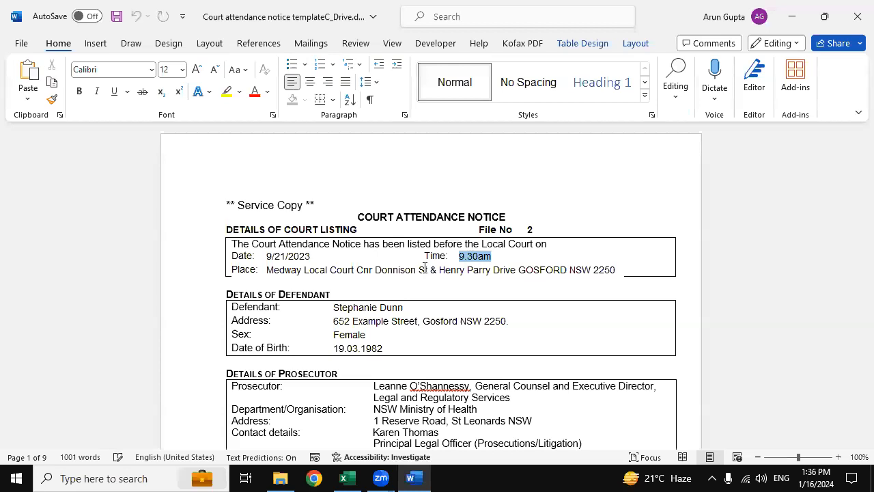
drag(269, 272, 628, 264)
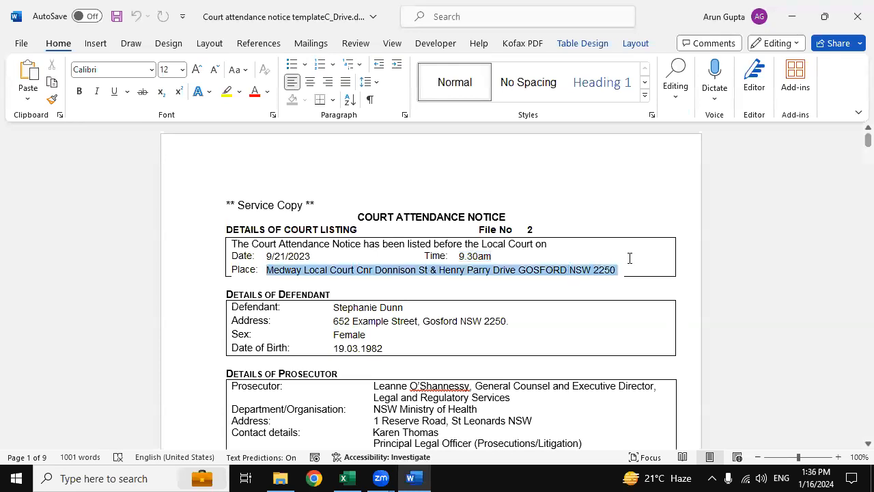
click(511, 292)
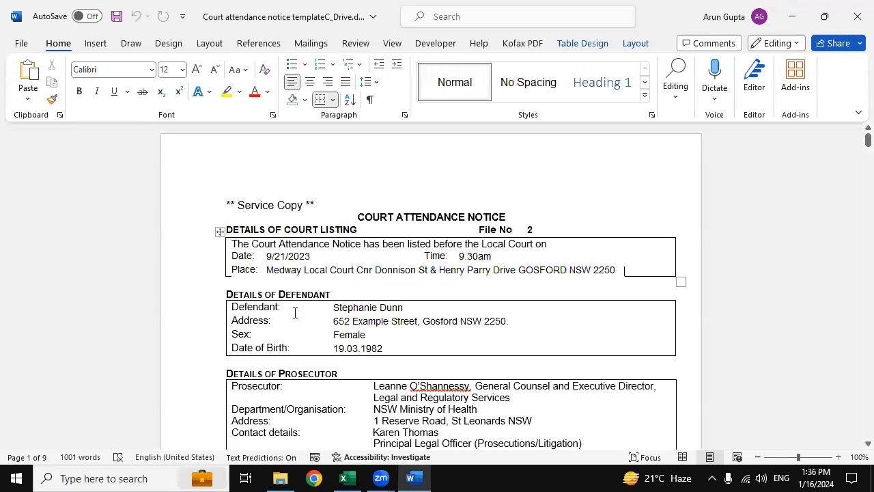
double_click(351, 307)
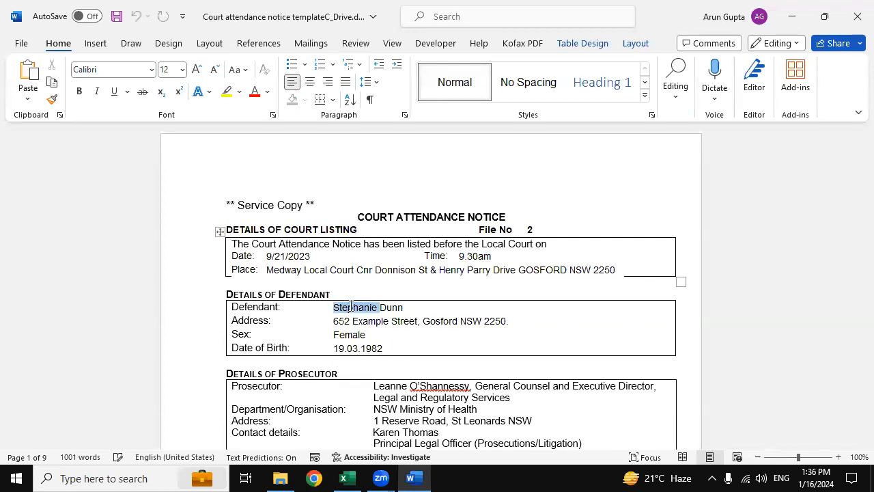
drag(512, 321, 333, 321)
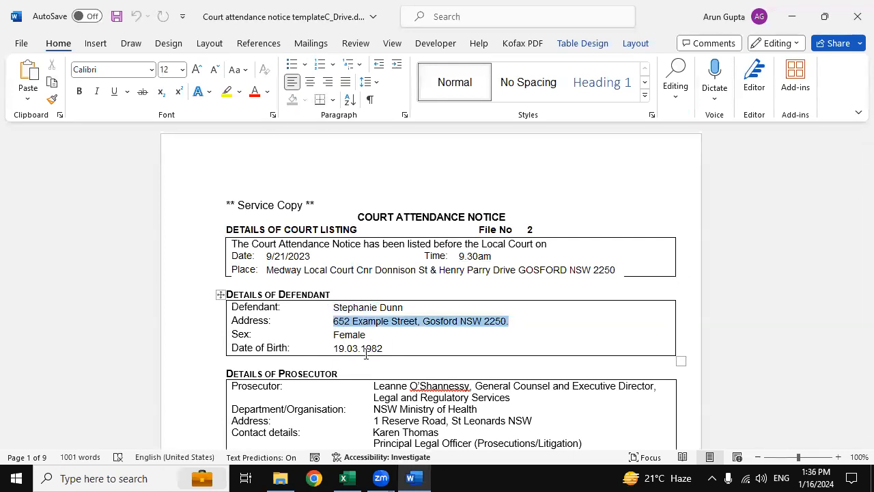
scroll(423, 342, down, 4)
key(ctrl+c)
scroll(481, 336, up, 4)
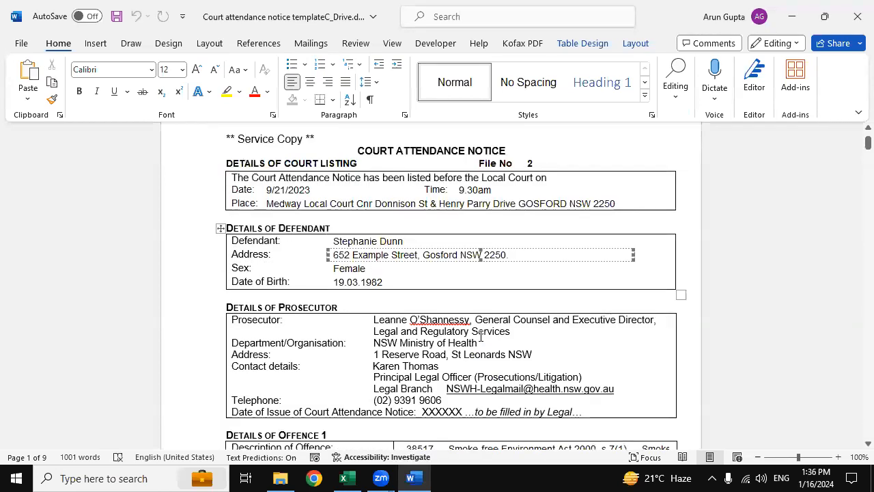
Set the court attendance notice's File No to 1
click(635, 253)
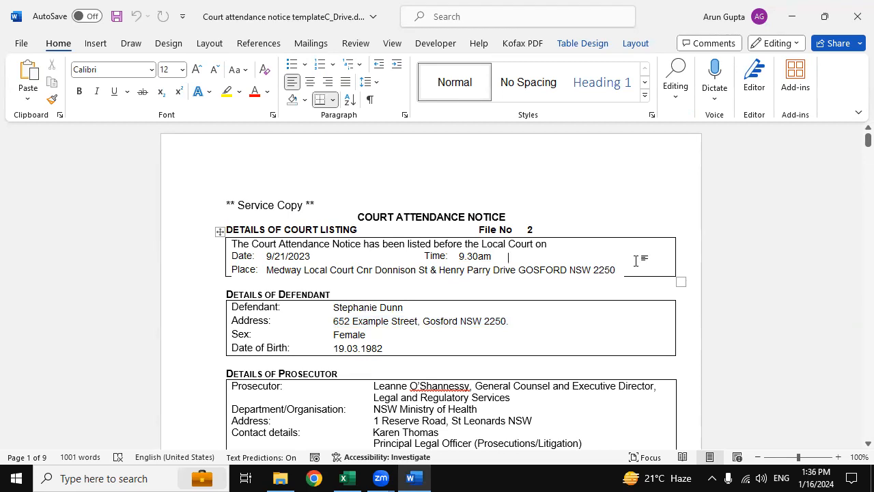
click(555, 231)
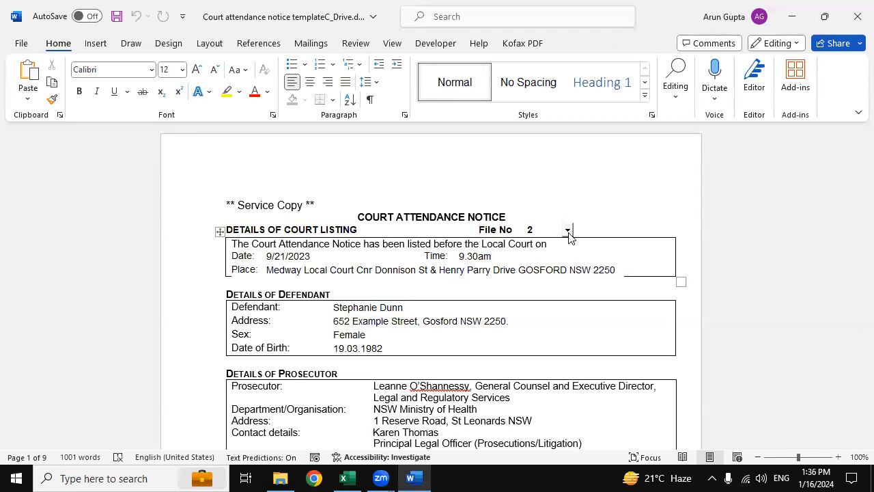
click(567, 231)
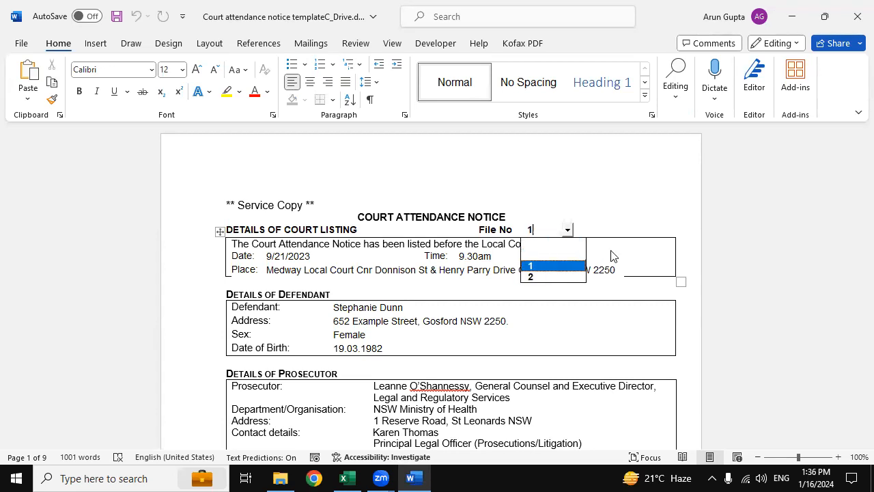
click(655, 224)
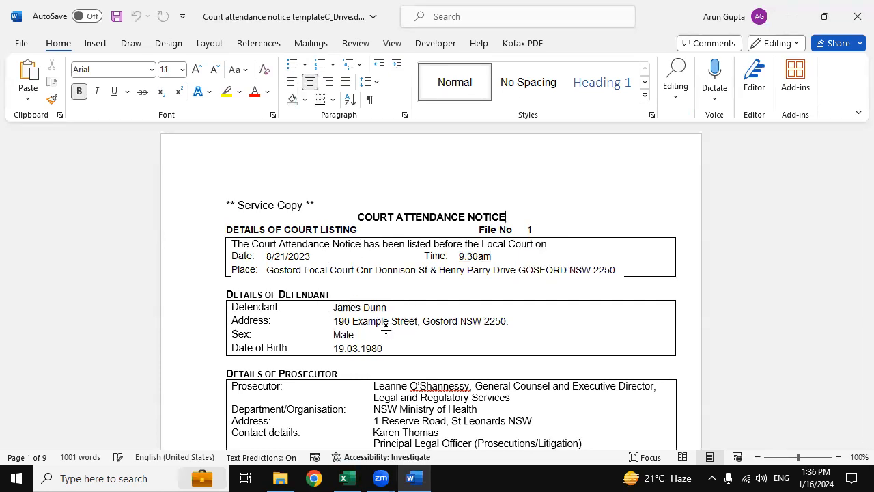
Switch to the Excel workbook and examine the source record for file number 1 on Sheet1
click(346, 478)
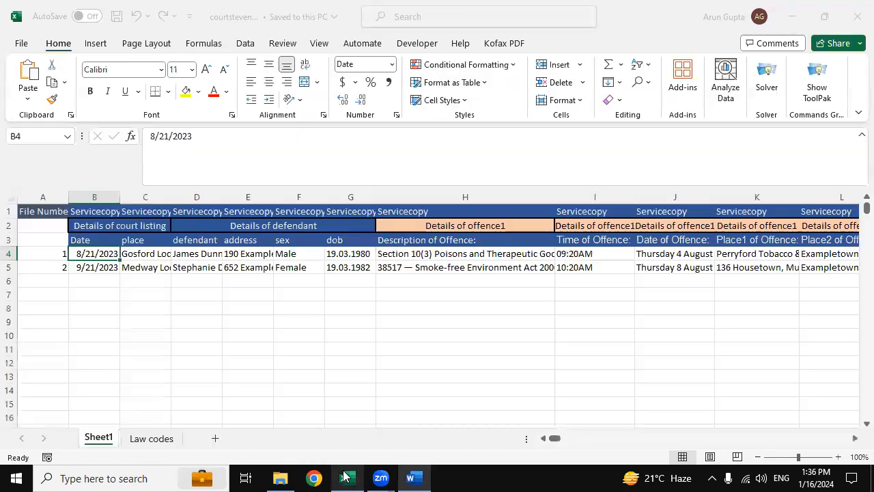
click(164, 271)
click(101, 256)
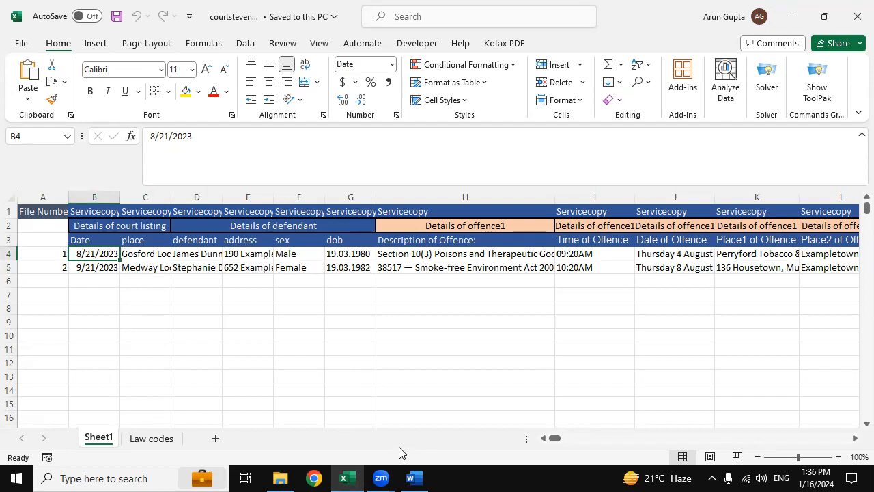
Return to the Word notice and review the details filled in for file 1, including the offence sections
click(411, 478)
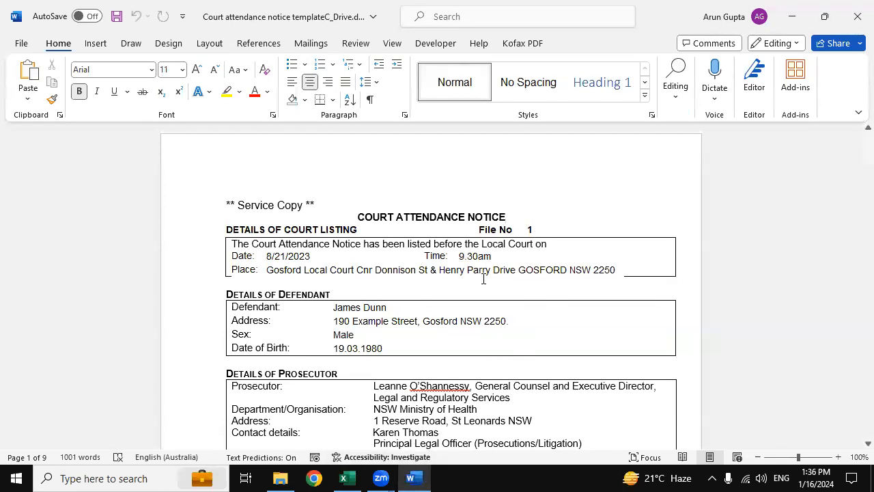
scroll(483, 279, down, 15)
scroll(479, 310, down, 3)
scroll(478, 302, up, 12)
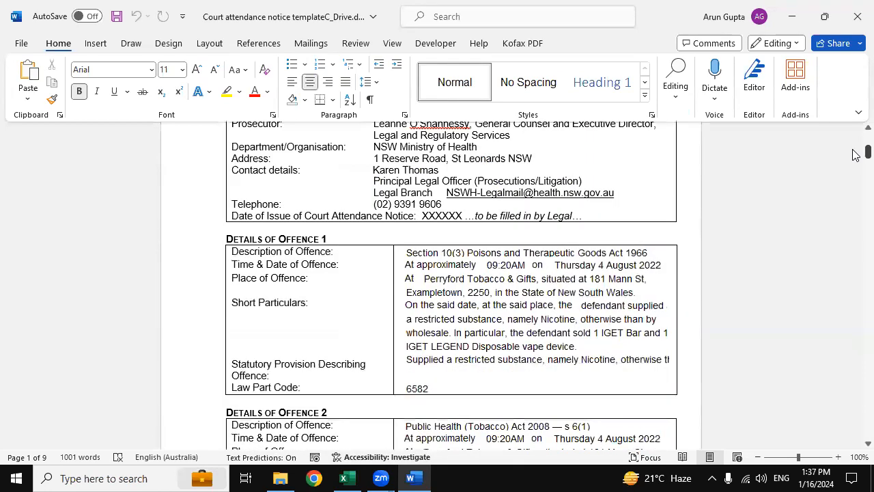
scroll(857, 143, up, 7)
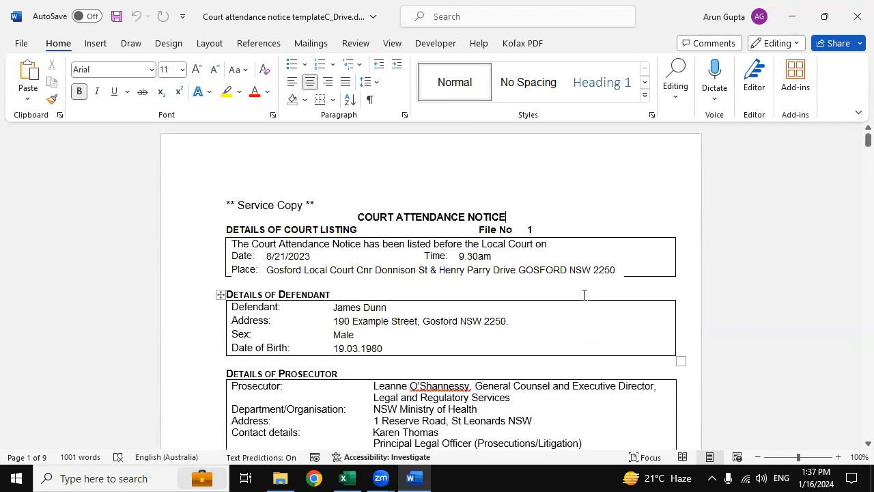
In the Excel workbook, inspect file 1's court listing and defendant cells, plus the description and time of offence 1
click(349, 478)
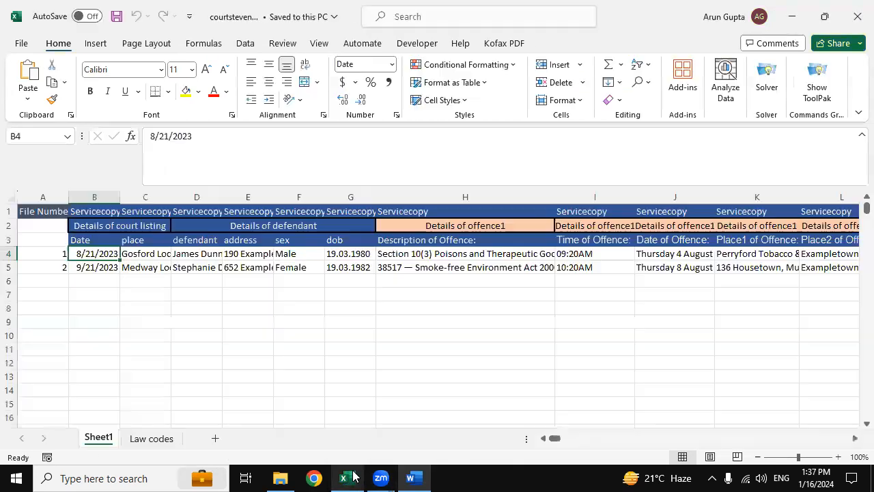
click(140, 254)
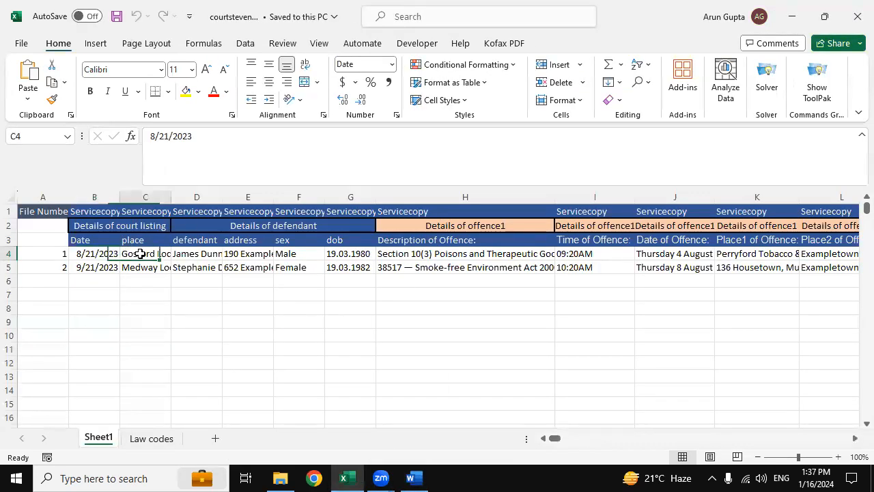
key(Left)
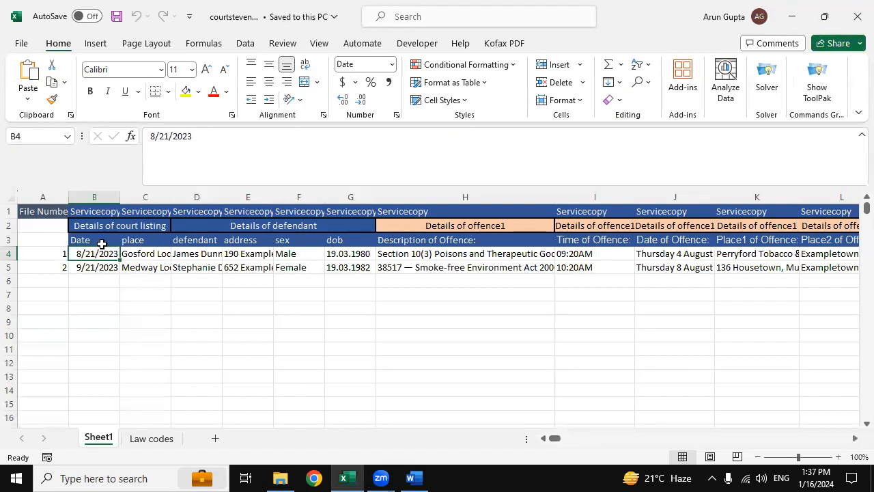
click(143, 252)
click(194, 253)
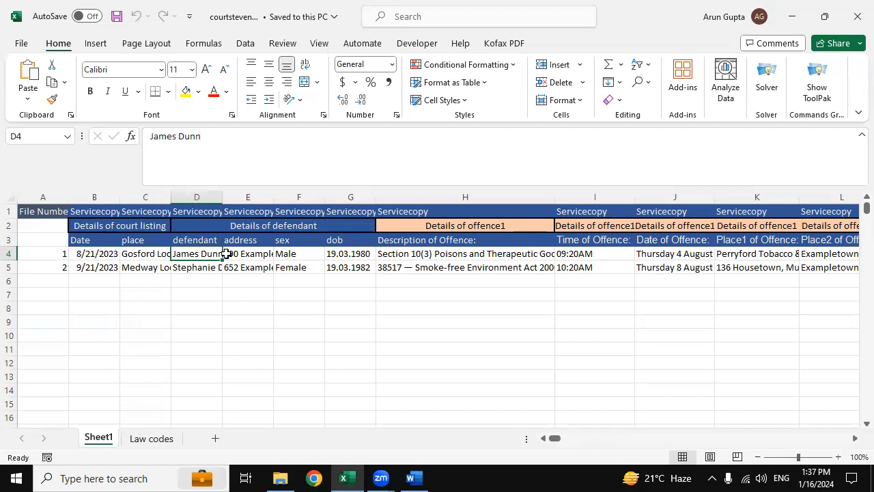
click(240, 253)
click(287, 253)
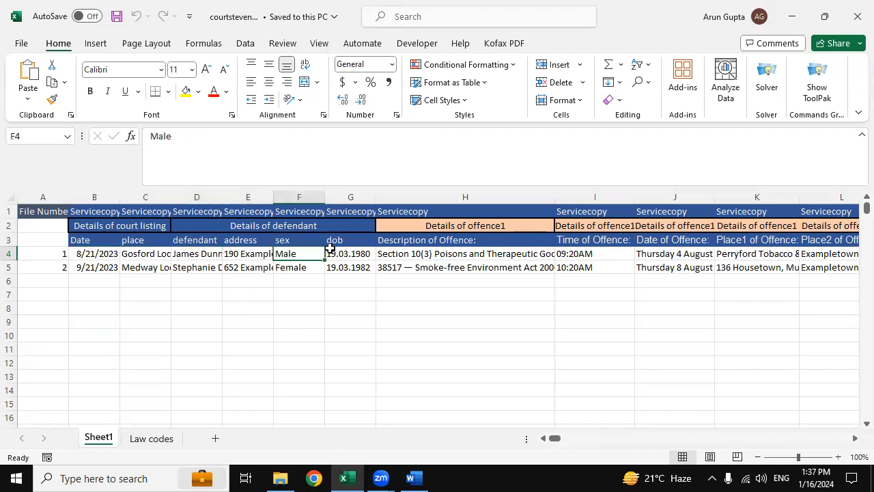
click(356, 255)
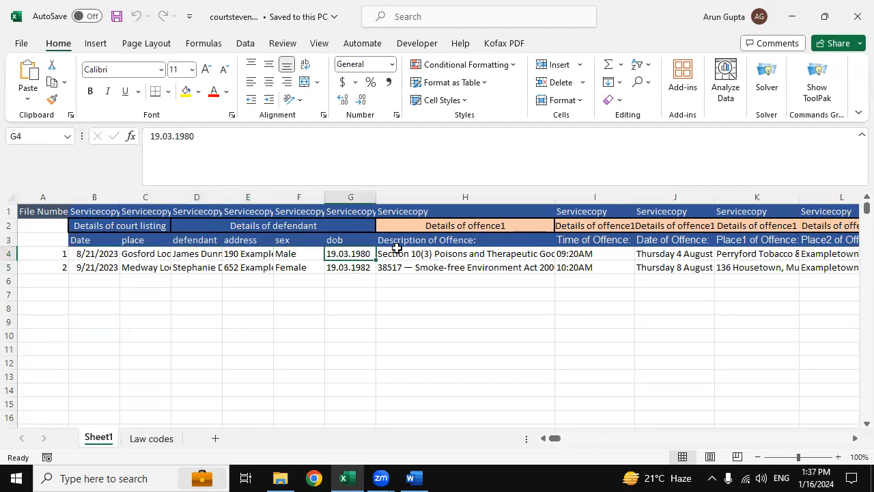
click(397, 249)
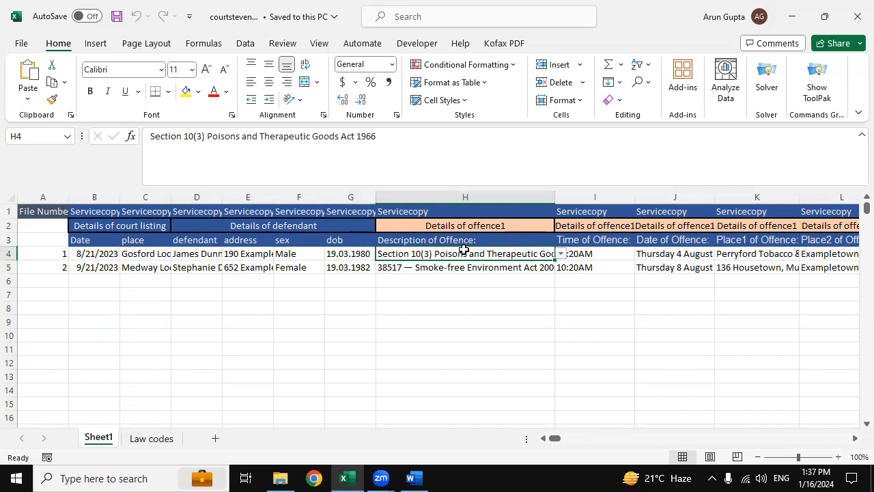
click(594, 243)
click(564, 252)
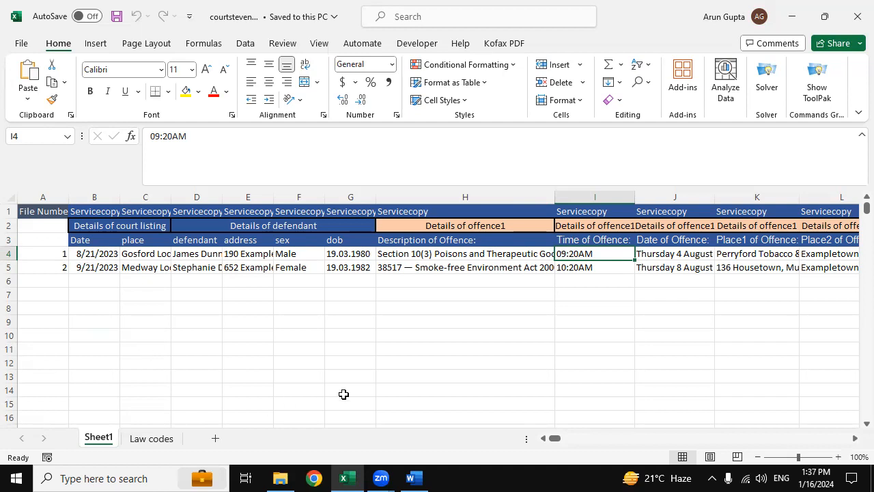
In the Word notice, review the Service Copy's offence details and its Statement of Service
click(410, 476)
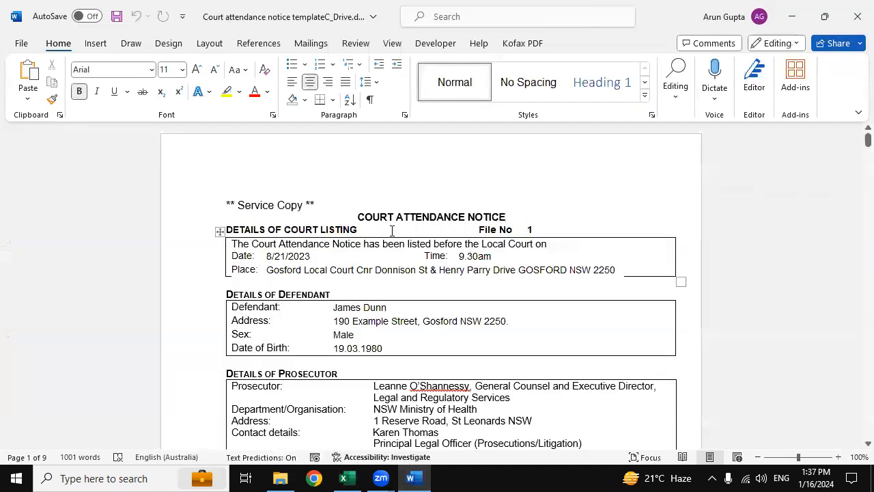
scroll(285, 213, down, 15)
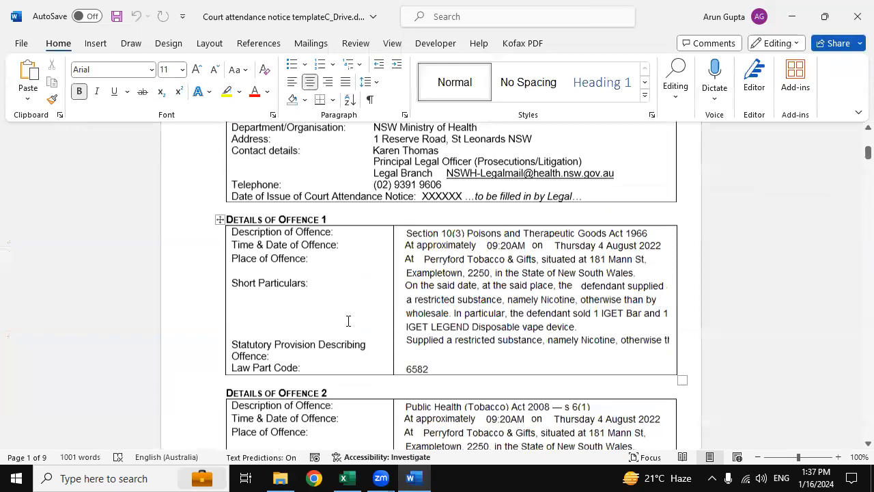
scroll(351, 325, down, 10)
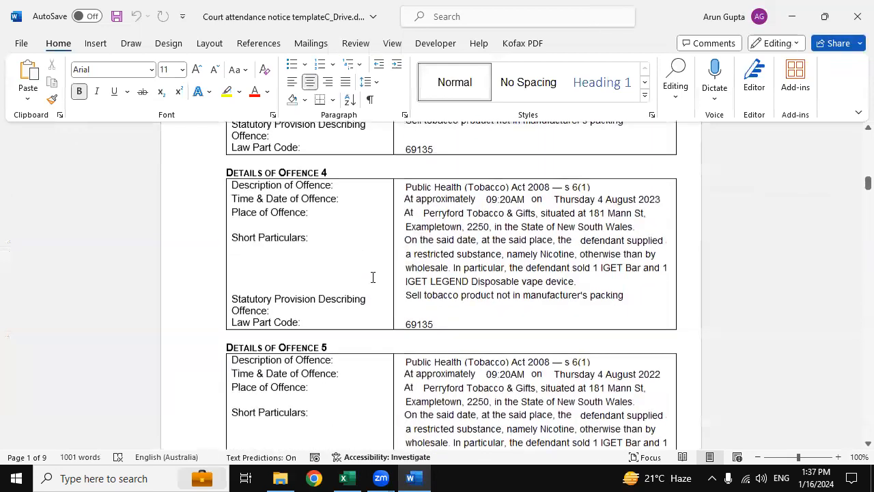
scroll(393, 318, down, 3)
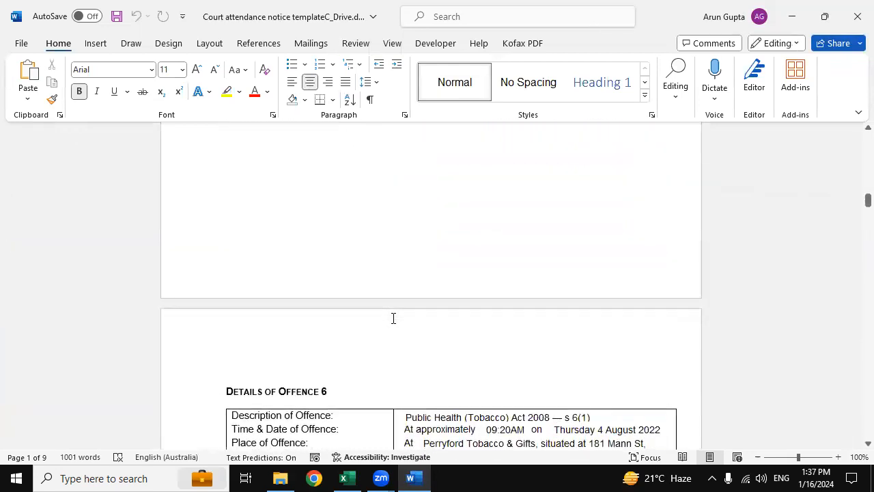
scroll(402, 318, down, 12)
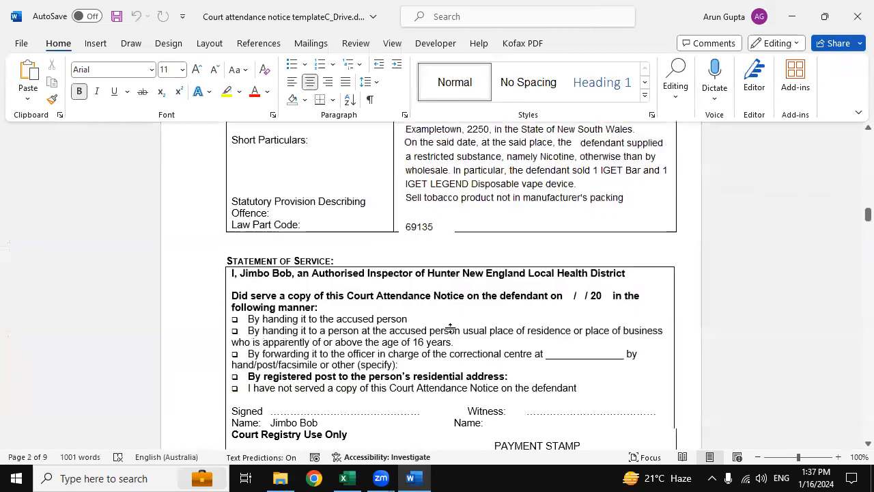
Review the Defendant Copy and the remaining pages of the notice, and return to the start of the Service Copy
scroll(696, 356, down, 10)
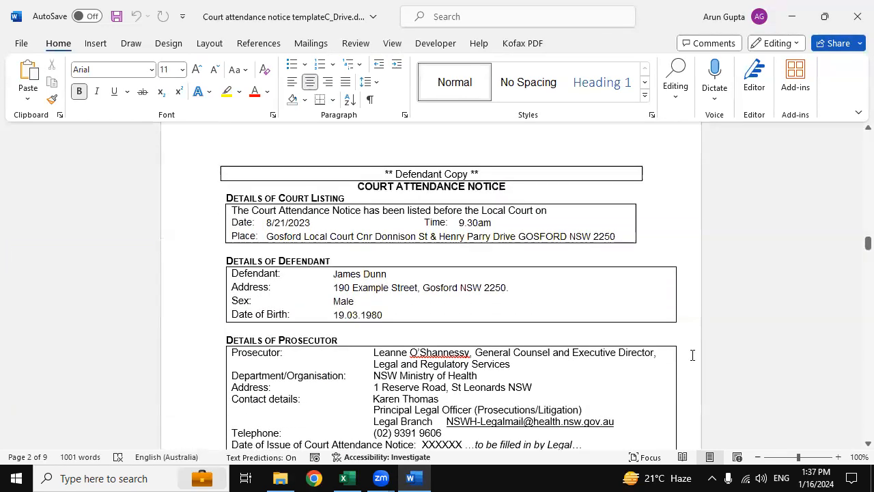
scroll(852, 258, down, 10)
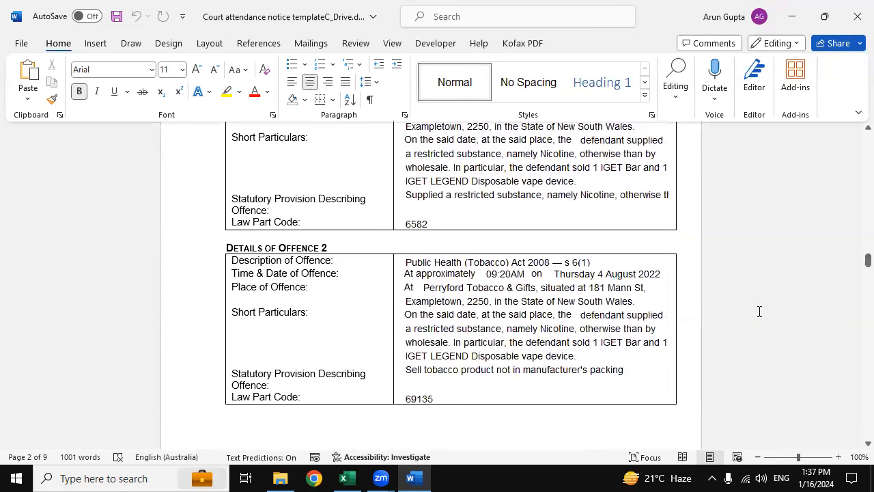
scroll(754, 317, down, 4)
scroll(753, 317, down, 3)
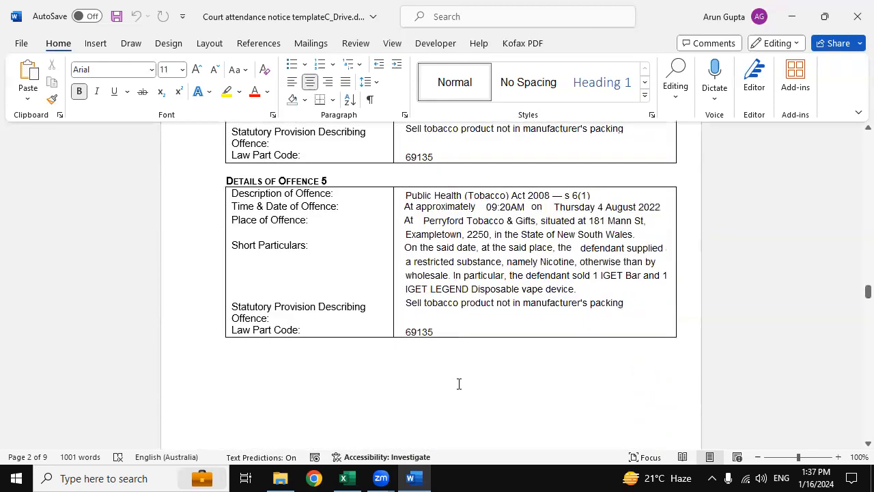
scroll(459, 384, down, 10)
scroll(864, 355, down, 4)
scroll(853, 344, down, 5)
scroll(855, 359, down, 10)
scroll(854, 287, down, 13)
scroll(853, 358, down, 10)
scroll(478, 300, up, 18)
scroll(432, 230, up, 20)
scroll(840, 236, up, 10)
scroll(853, 238, down, 7)
scroll(852, 204, up, 12)
scroll(852, 120, up, 9)
scroll(745, 187, down, 3)
scroll(632, 244, up, 7)
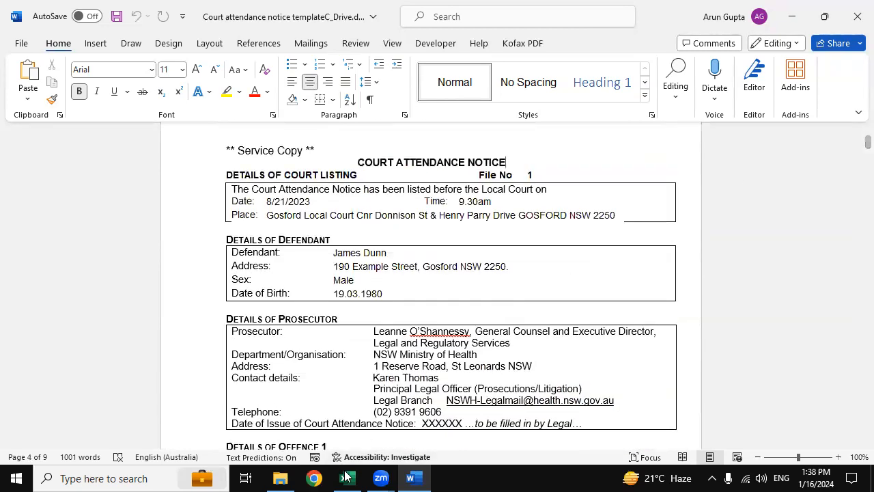
In the Excel workbook, view the offence choices for file 1's first offence description and glance at the Law codes sheet
click(345, 472)
click(464, 251)
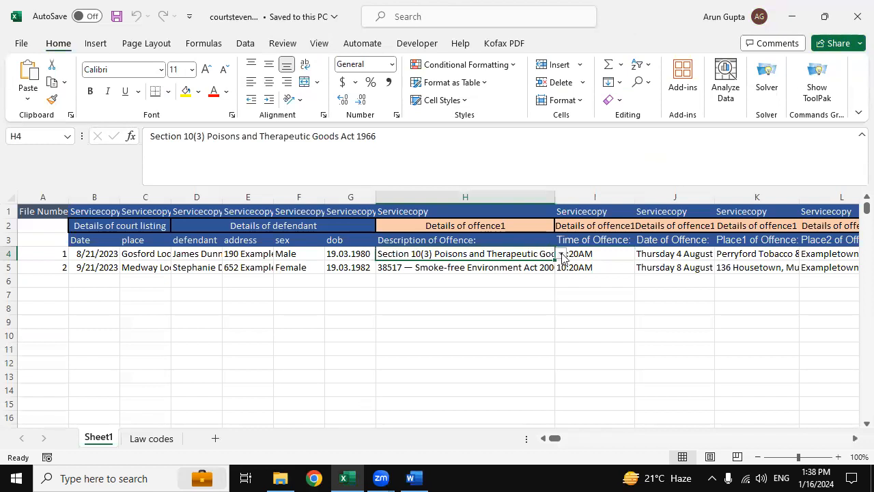
click(561, 254)
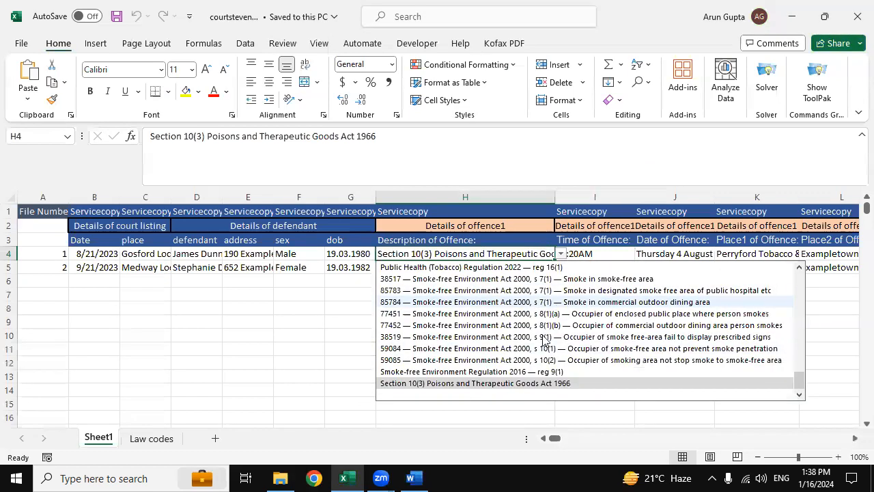
click(372, 325)
click(511, 255)
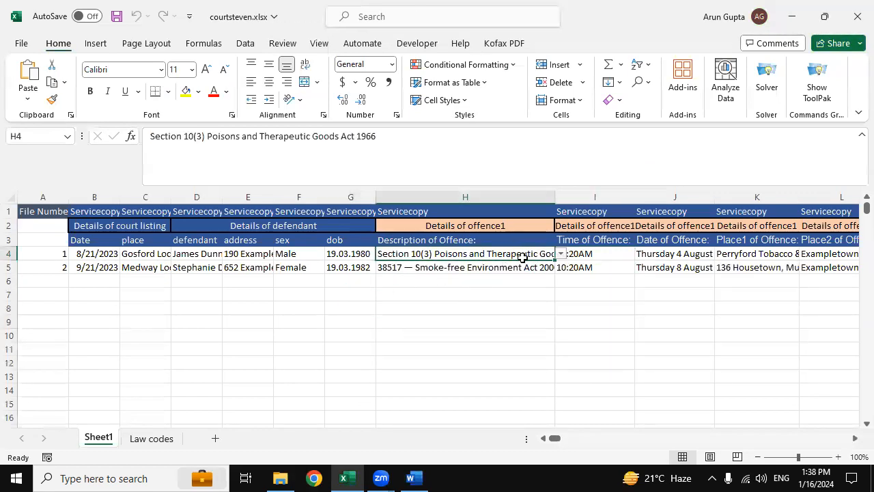
click(151, 438)
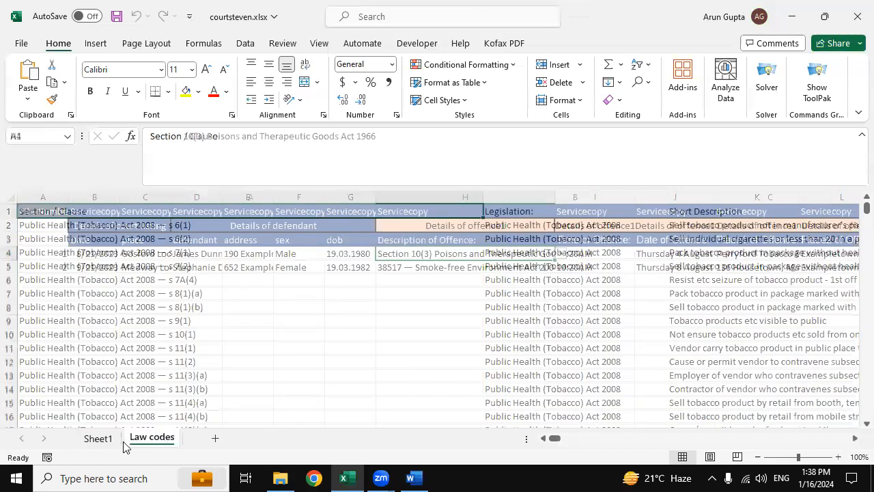
click(98, 438)
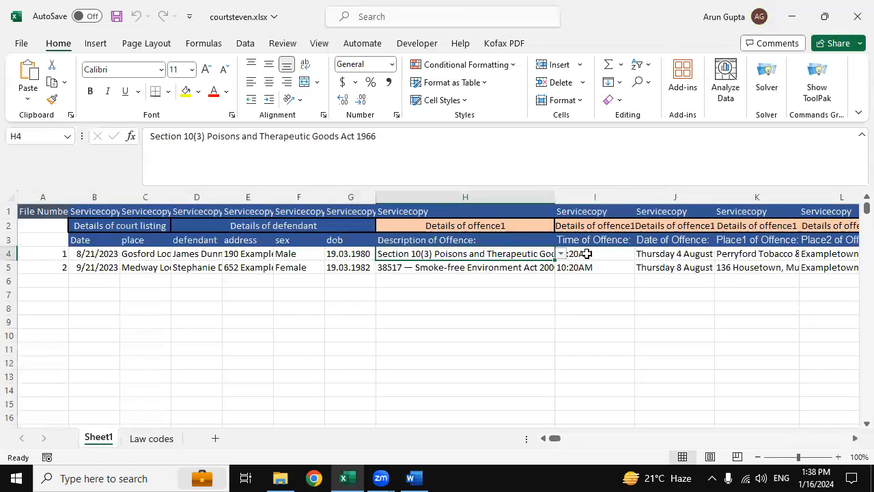
Inspect file 1's time, date and place cells for offence 1 and continue along the row to its Law Part Code
click(587, 256)
click(663, 249)
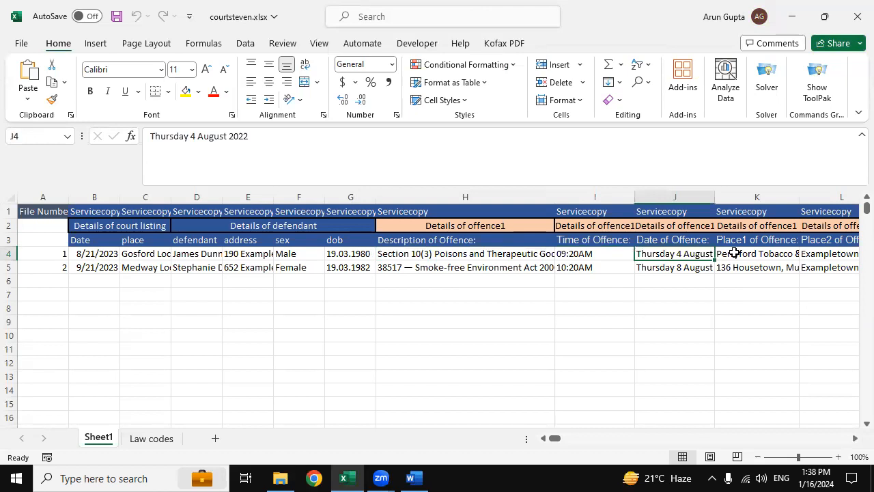
click(738, 254)
click(829, 255)
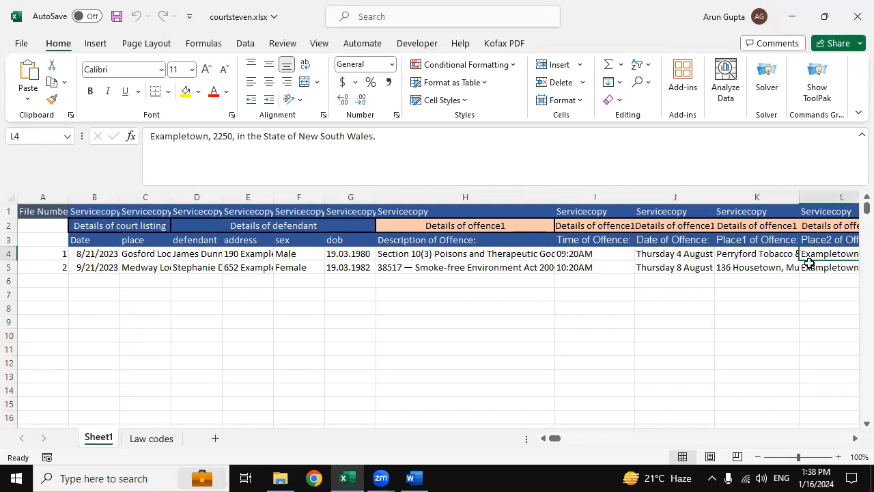
key(Right)
key(Right)
key(Right)
key(Right)
key(Right)
key(Right)
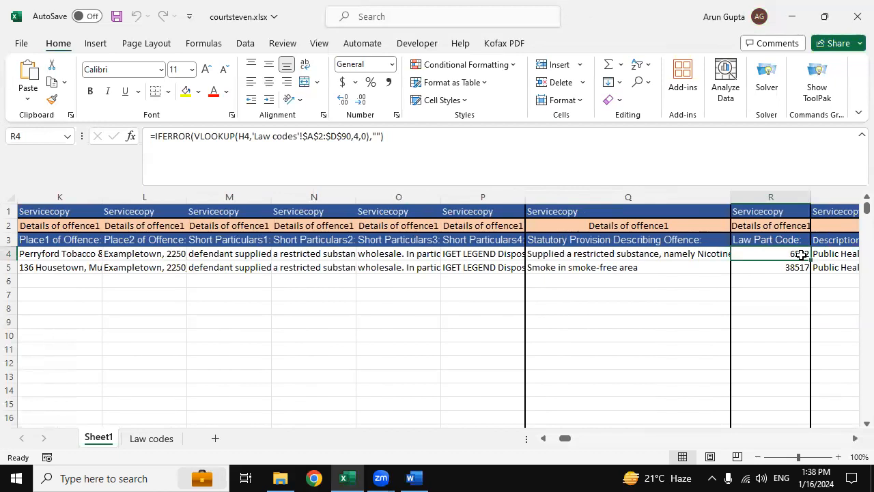
Look through file 1's remaining offence columns up to the Defendant copy's time of offence 1, and return to the row's start
key(Right)
key(Right)
key(Right)
key(Right)
key(Right)
key(Right)
key(Right)
key(Right)
key(Right)
key(Right)
key(Right)
key(Right)
key(Right)
key(Right)
key(Right)
key(Right)
key(Right)
key(Right)
key(Right)
key(Right)
key(Right)
key(Right)
key(Right)
key(Right)
key(Right)
key(Right)
key(Right)
key(Right)
key(Right)
key(Right)
key(Right)
key(Right)
key(Right)
key(Right)
key(Right)
key(Right)
key(Right)
key(Right)
key(Right)
key(Right)
key(Right)
key(Right)
key(Right)
key(Right)
key(Right)
key(Right)
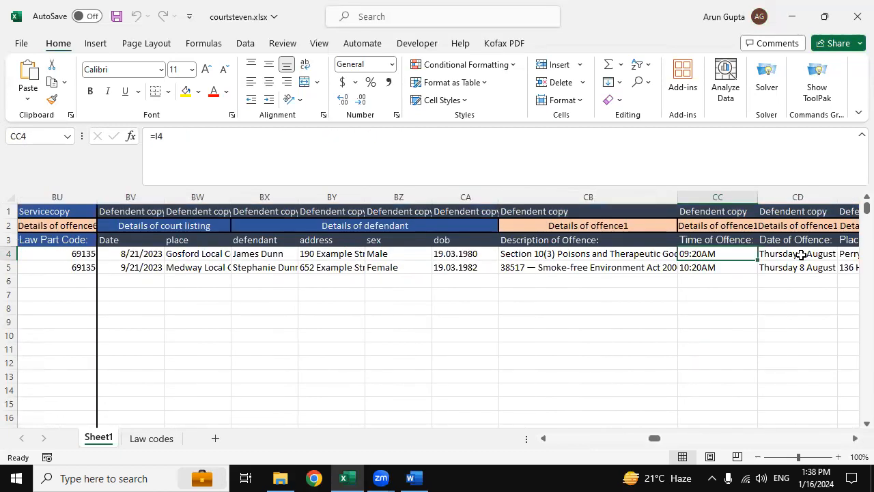
key(Home)
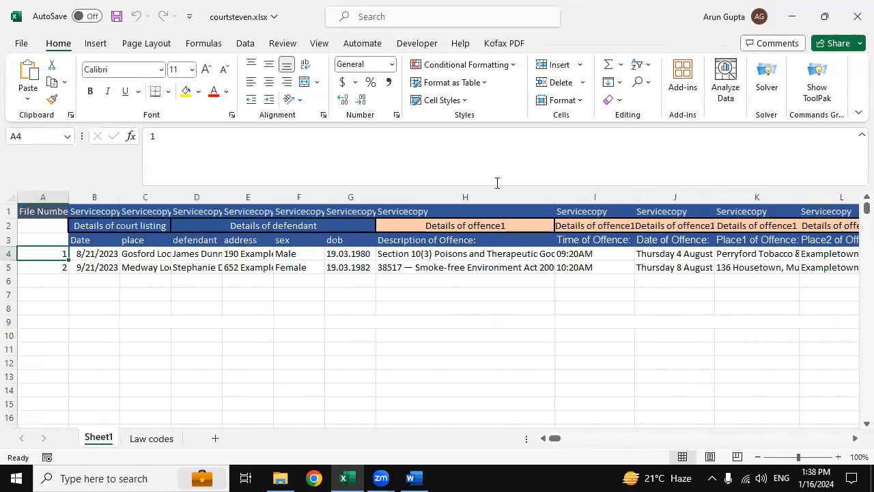
Inspect file 2's court date, place and defendant cells, comparing its date with file 1's
click(112, 269)
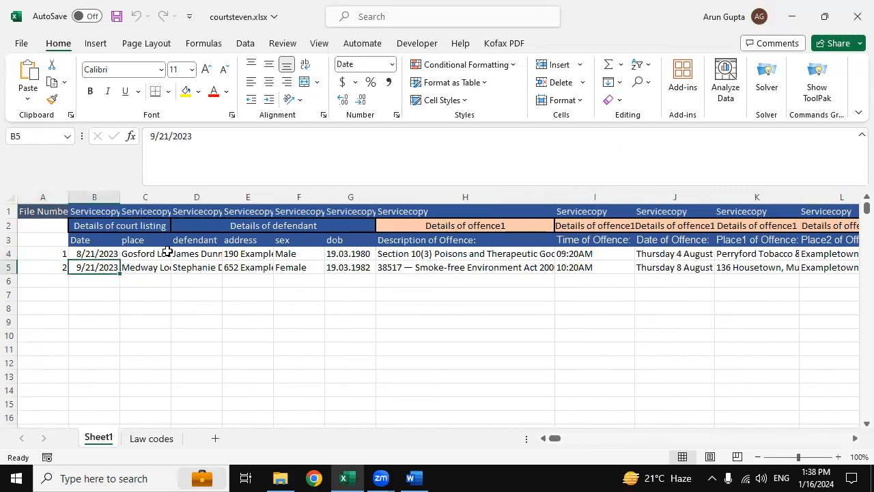
click(145, 267)
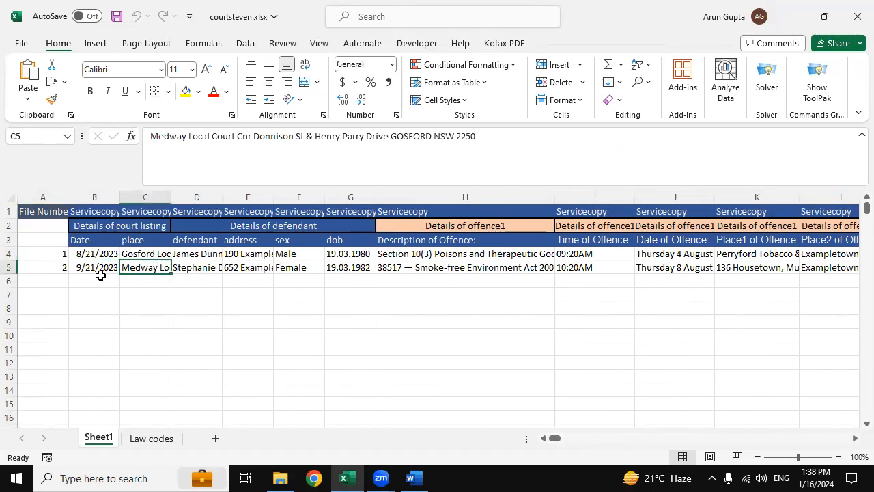
click(100, 254)
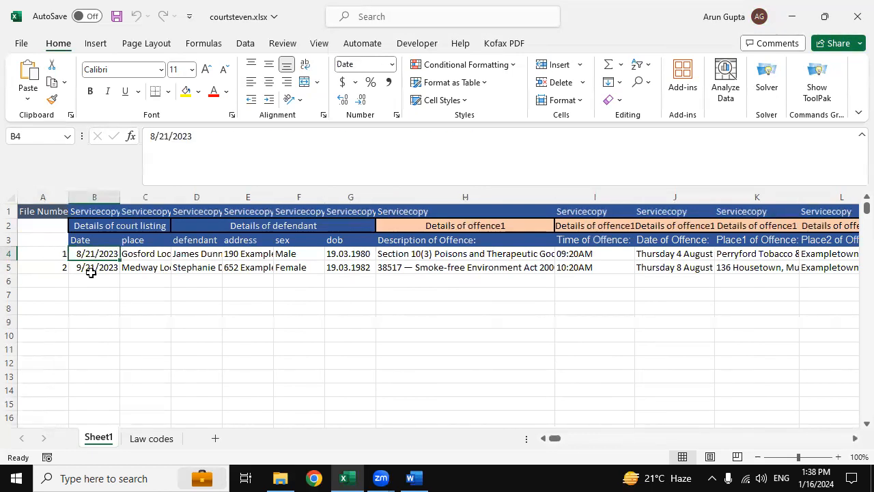
click(96, 270)
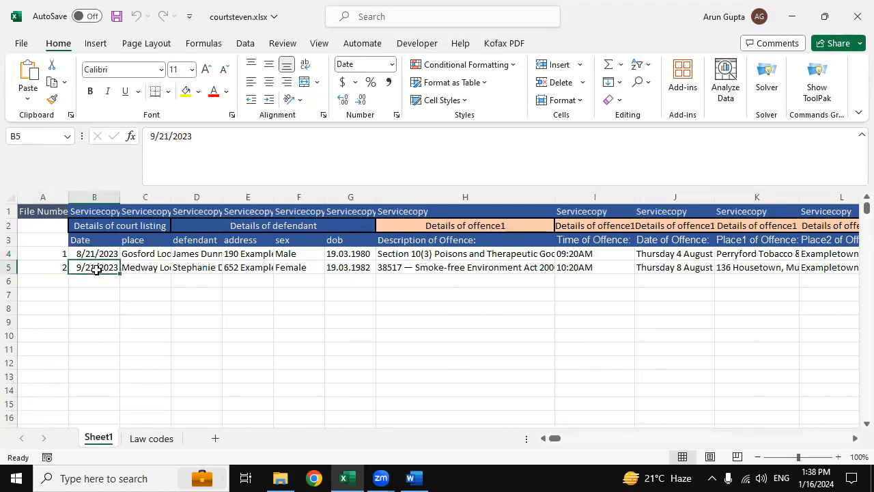
click(139, 265)
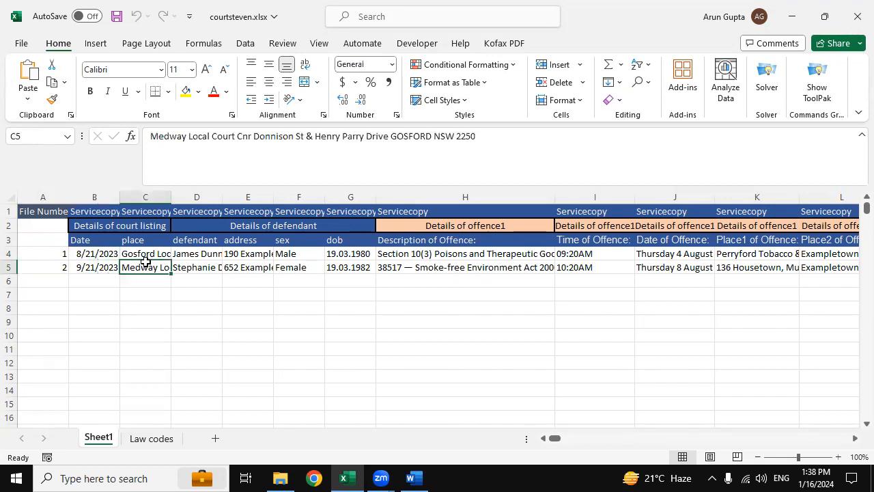
click(211, 267)
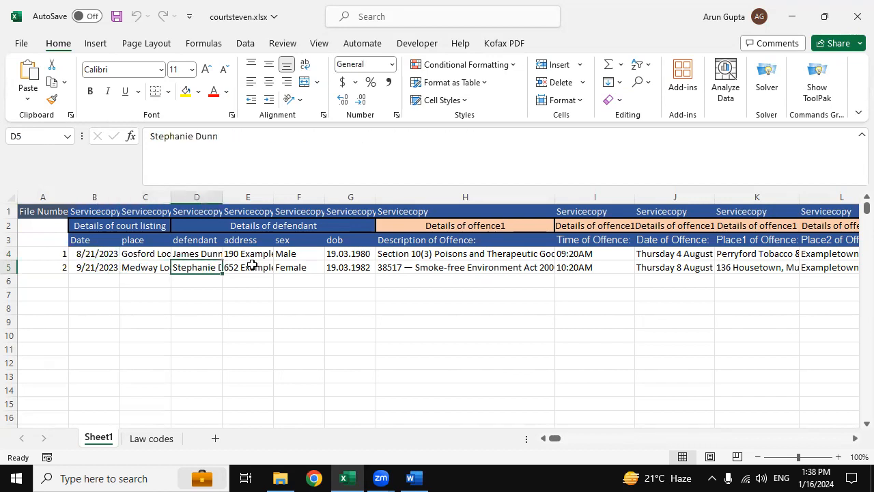
Switch to the Word notice and review the file number, court listing and defendant details for file 1
click(412, 478)
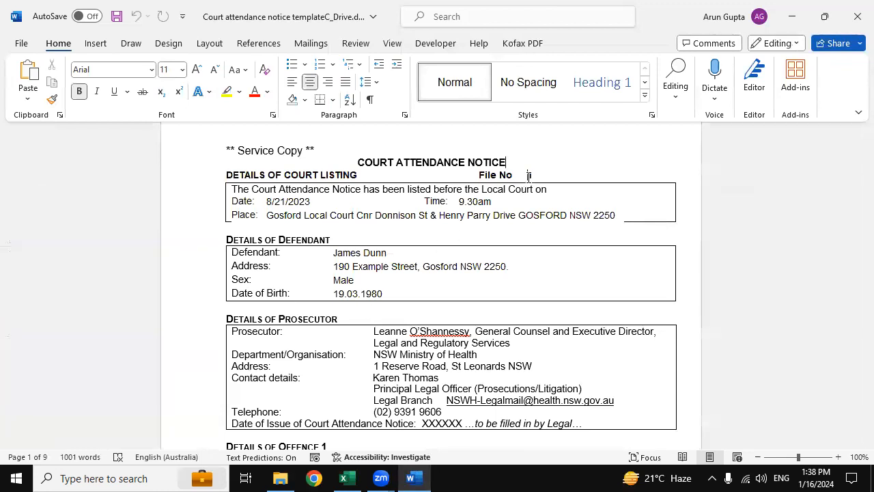
click(561, 179)
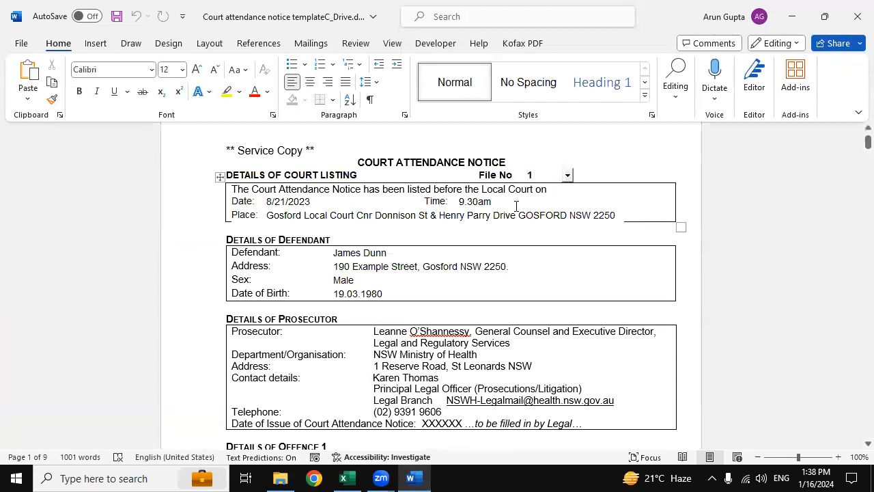
click(408, 207)
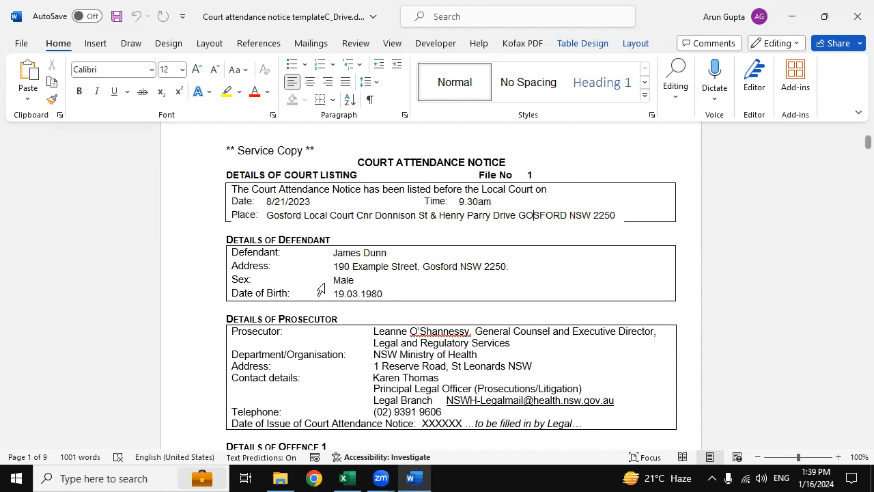
click(396, 293)
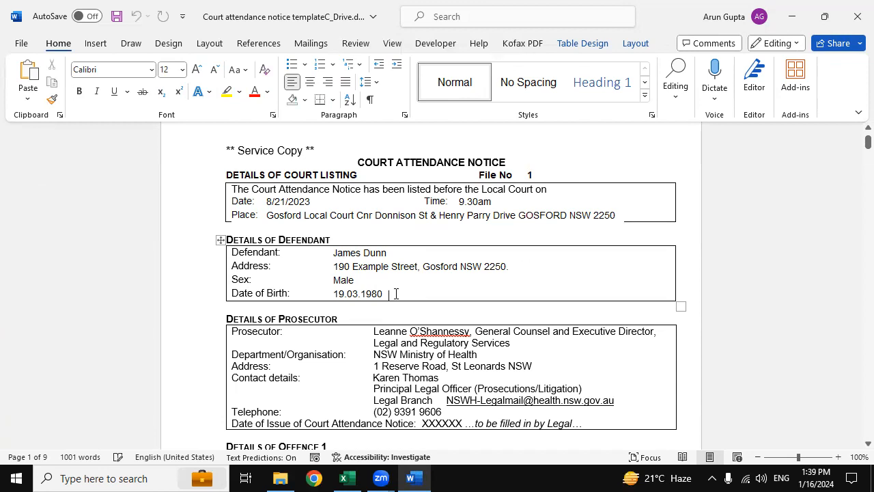
Set the notice's file number to 2 and review the loaded court place and defendant details
click(546, 176)
click(567, 177)
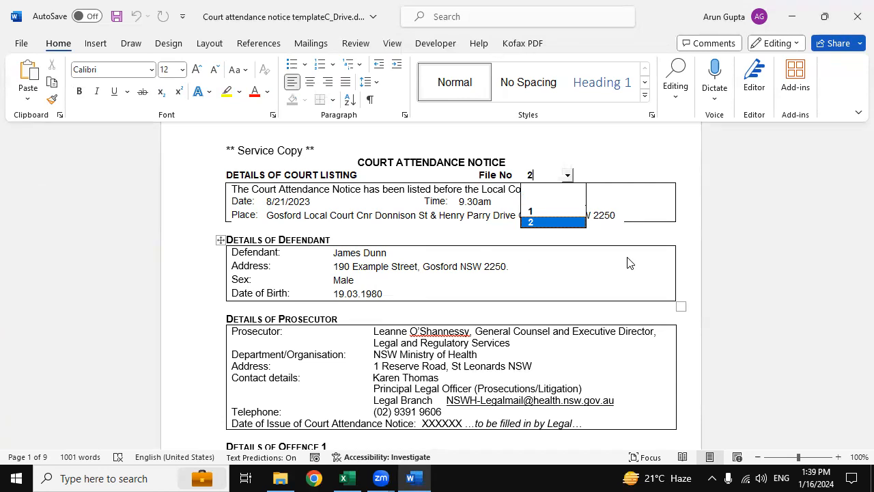
click(339, 215)
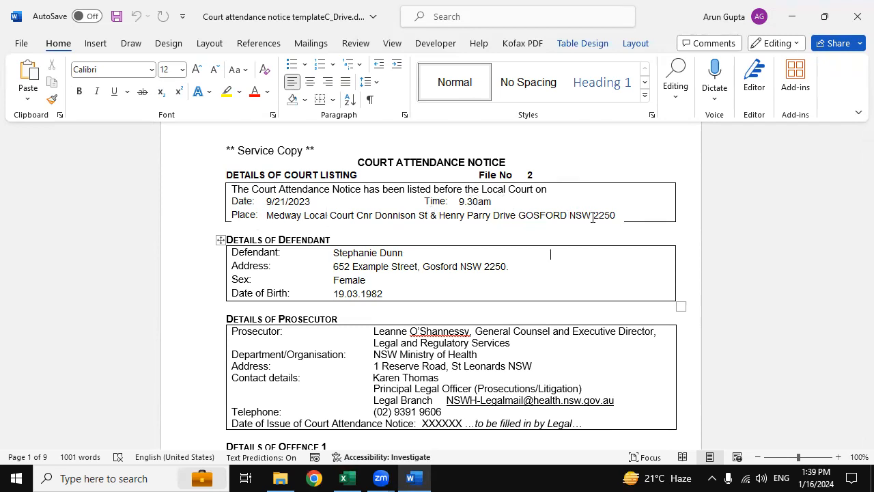
click(407, 253)
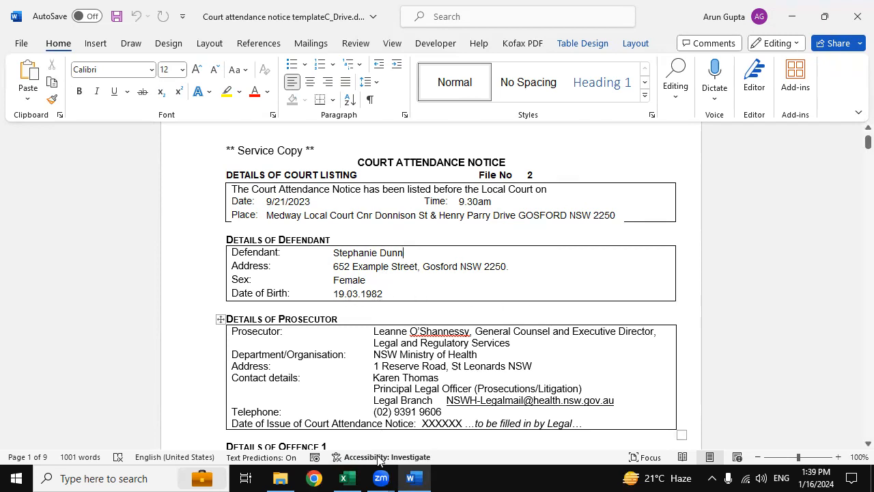
In the Excel workbook, check file 2's defendant cell and its file number in the first column
click(345, 478)
click(239, 268)
click(213, 267)
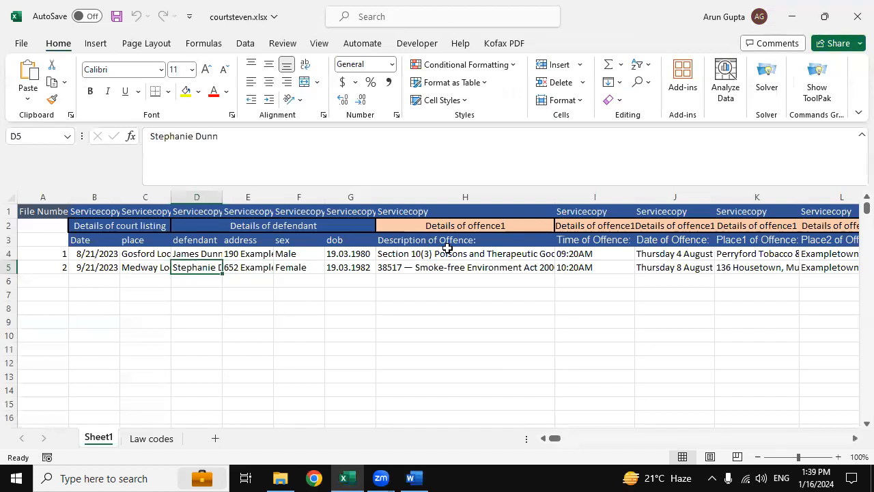
key(Left)
key(Left)
key(Down)
key(Left)
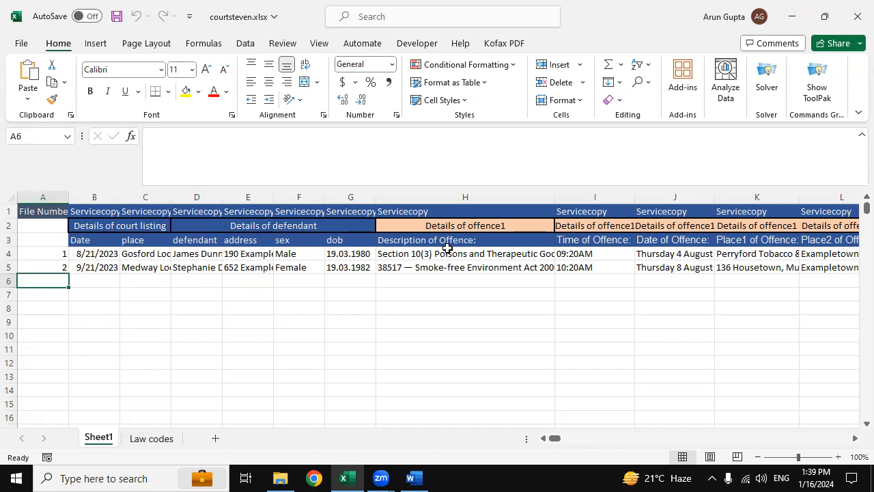
key(Up)
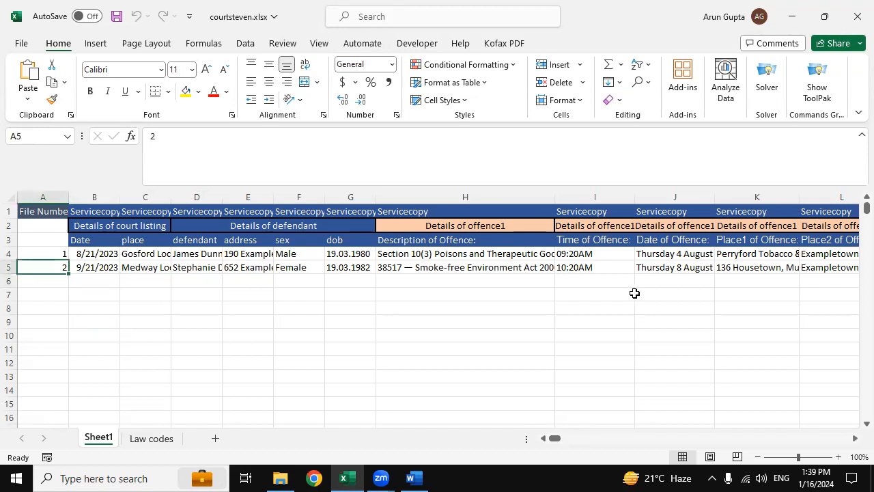
Replace the first name in file 2's defendant cell with "Nmae3", keeping the surname
click(142, 267)
click(218, 267)
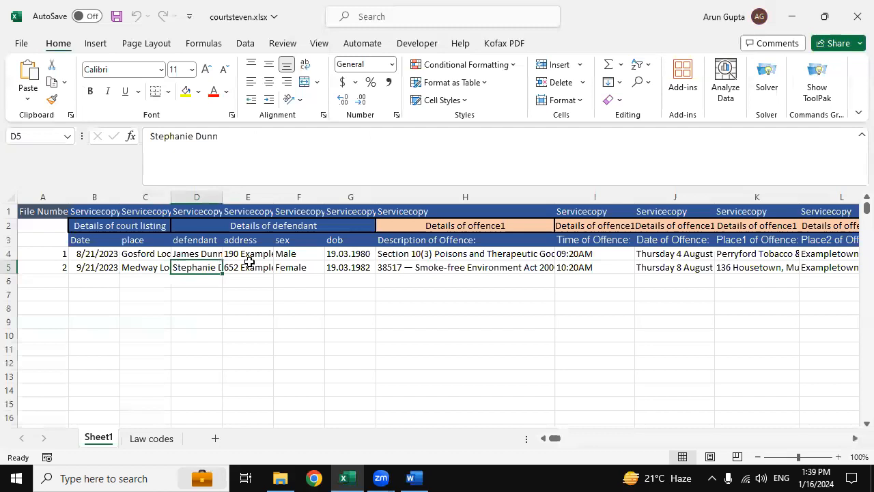
double_click(172, 137)
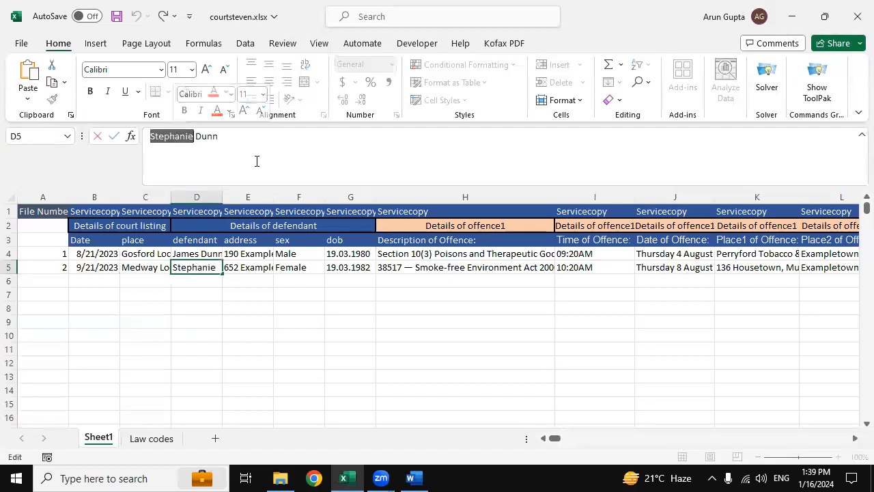
text(Nmae3)
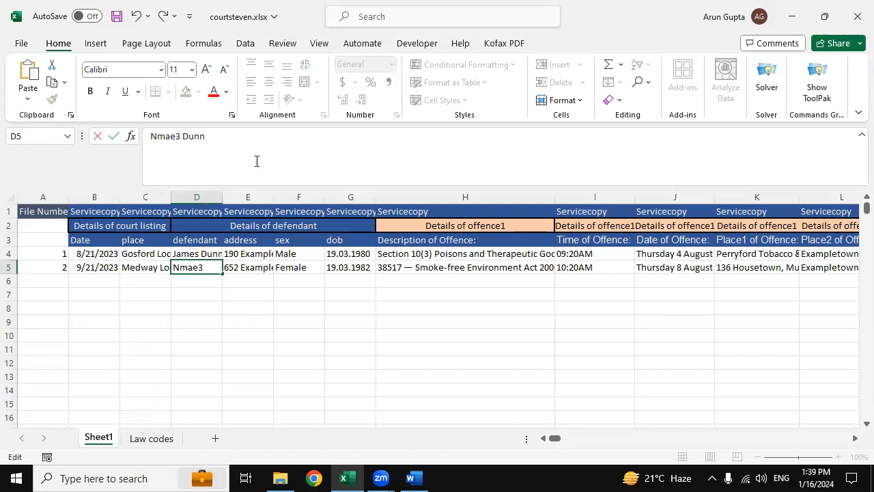
click(303, 363)
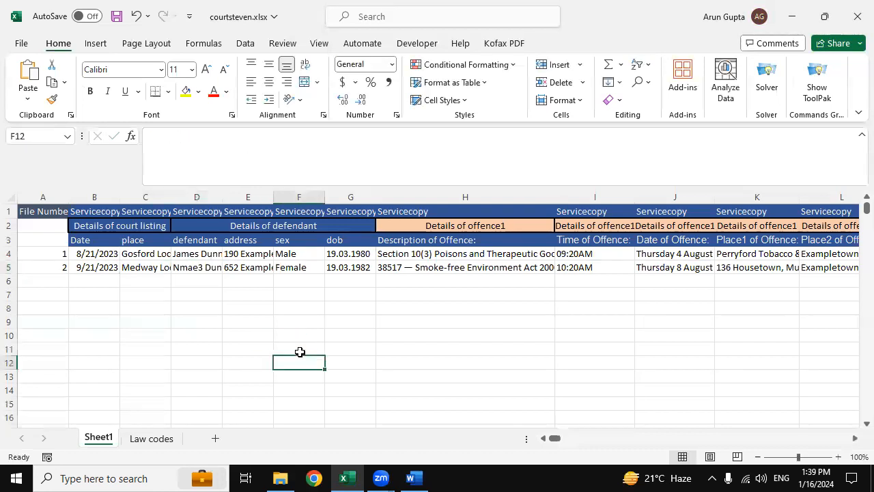
Try to refresh file 2's details in the Word notice by selecting file number 1 and then 2 again
click(411, 478)
click(560, 174)
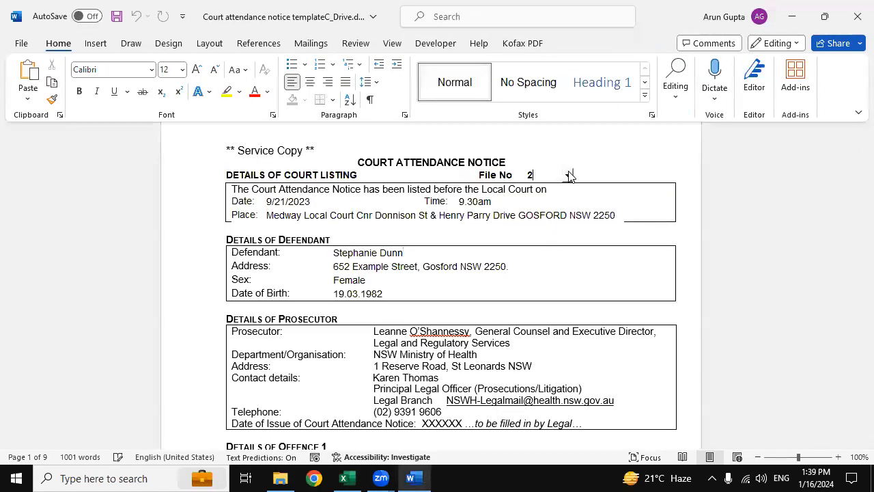
click(567, 175)
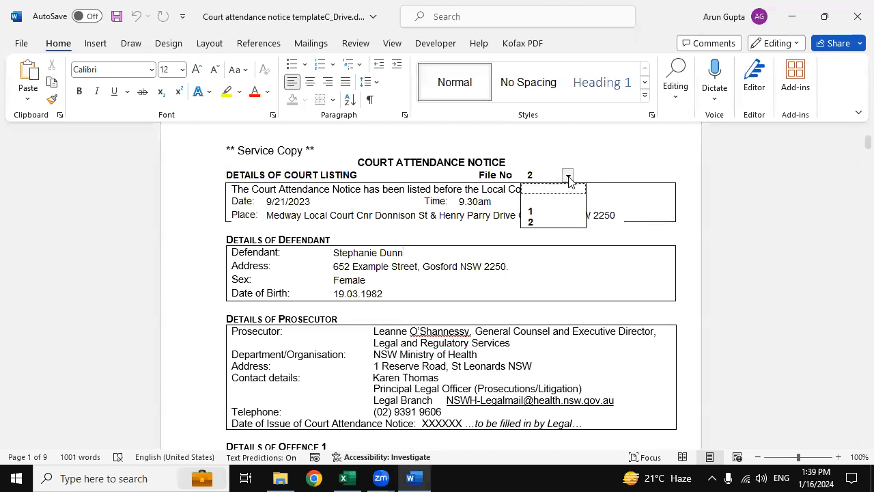
click(552, 210)
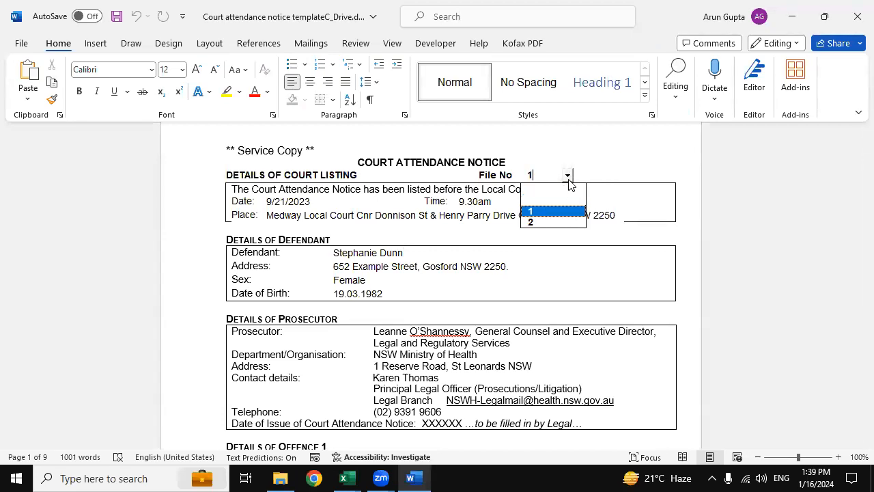
click(567, 176)
click(568, 176)
click(546, 223)
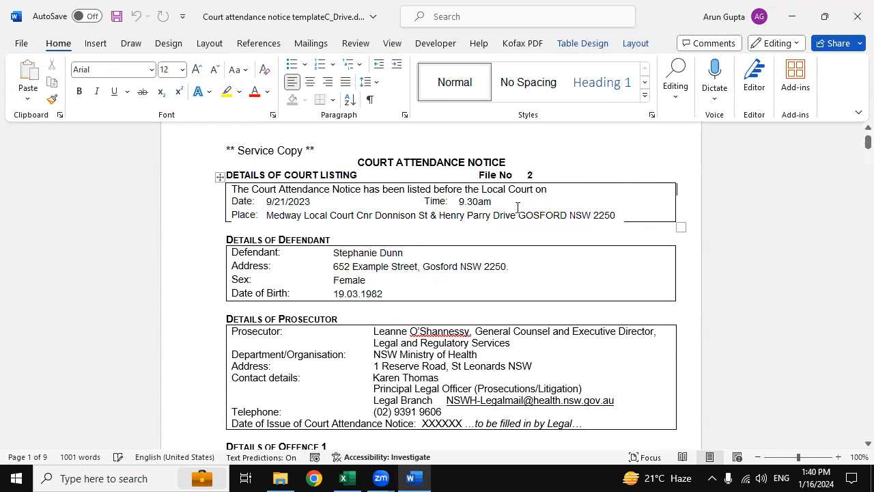
Set the notice's file number to 1 and return to the Excel workbook
click(557, 175)
click(567, 175)
click(541, 212)
click(344, 478)
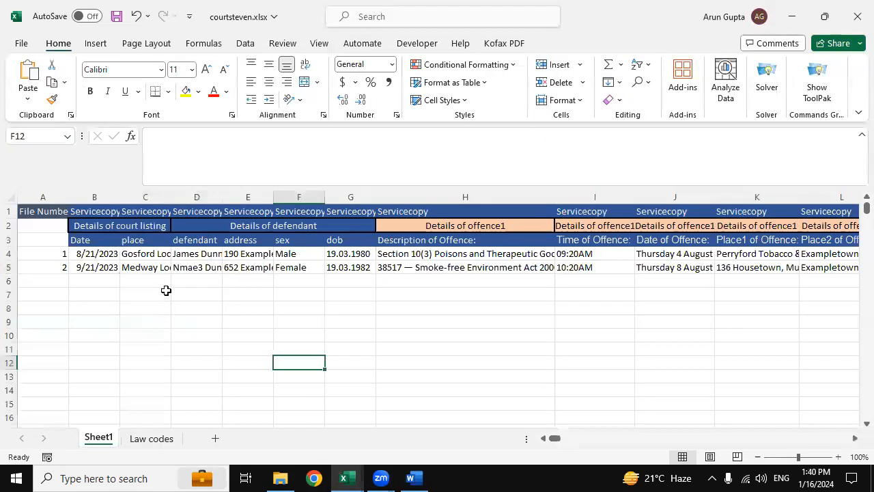
Close the Excel workbook with its changes saved and set the Word notice's file number to 2
click(166, 293)
click(855, 8)
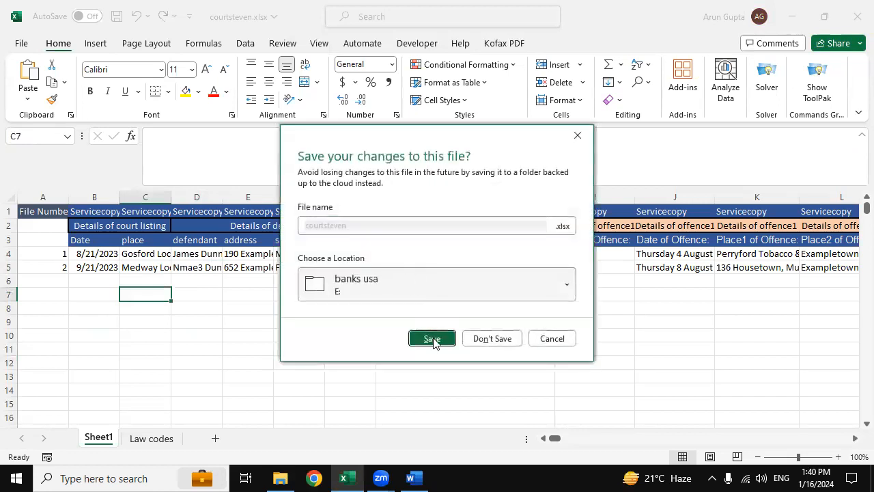
click(433, 339)
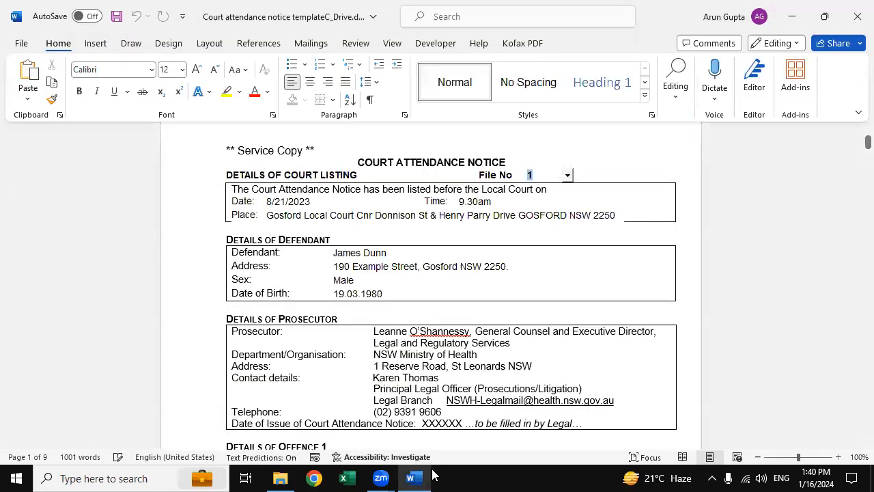
click(568, 175)
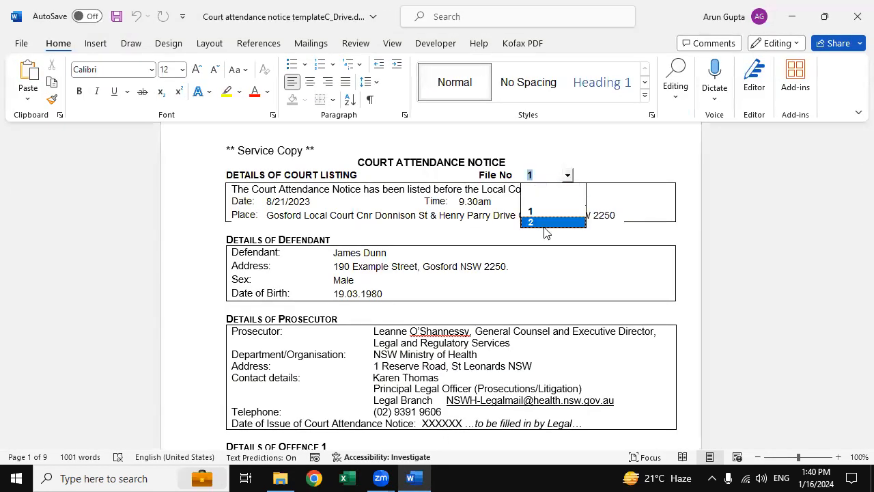
click(550, 223)
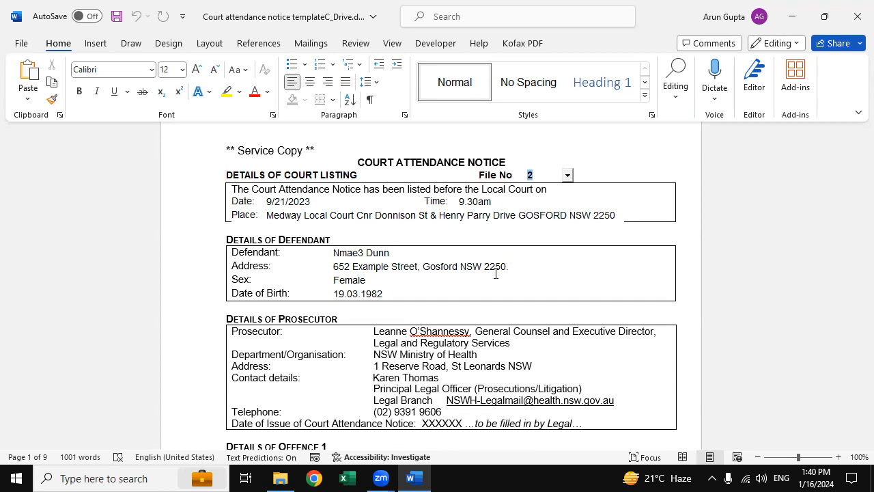
Reopen courtsteven.xlsx from the banks usa folder in File Explorer and select file 2's sex cell
click(280, 478)
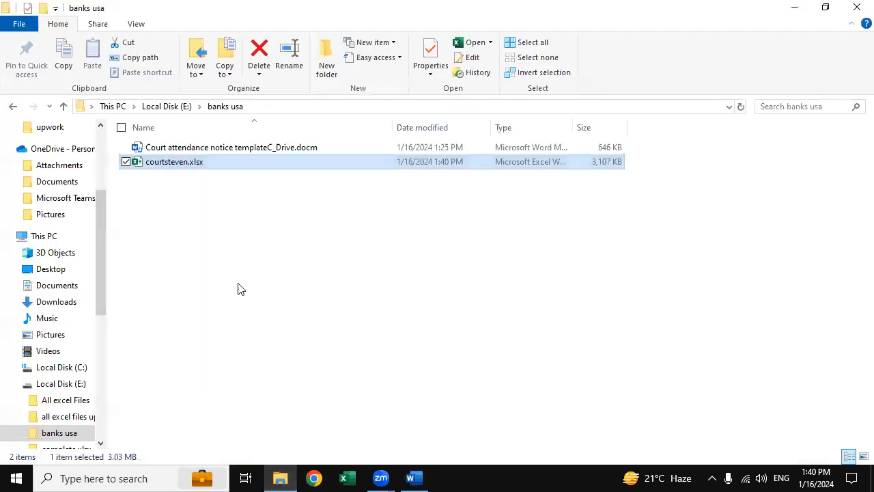
double_click(221, 162)
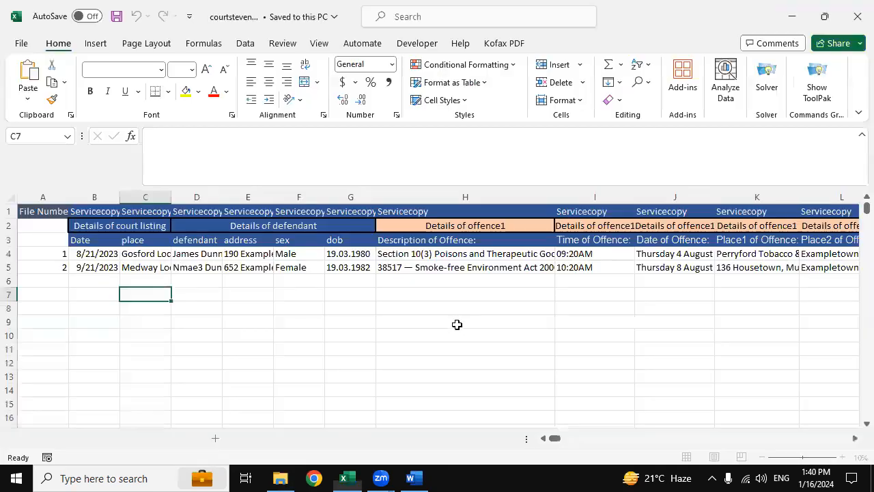
click(284, 269)
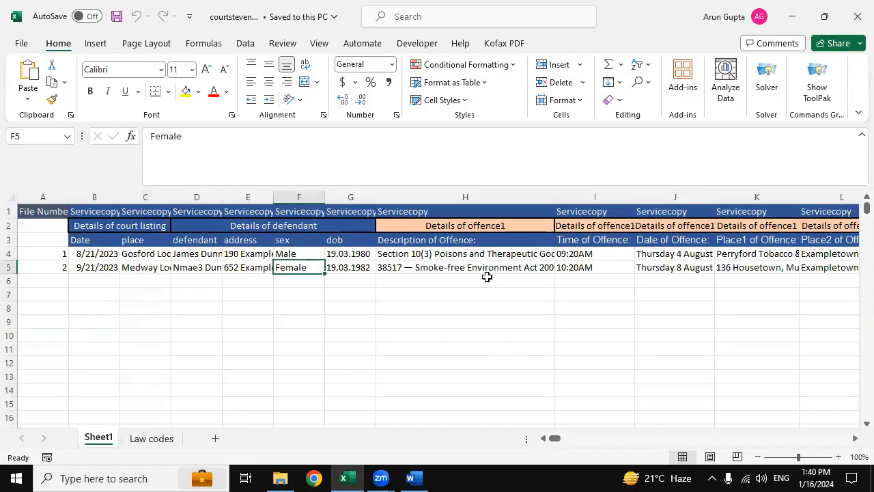
Switch to the Word notice and review file 2's offence details, court listing and defendant details
click(410, 478)
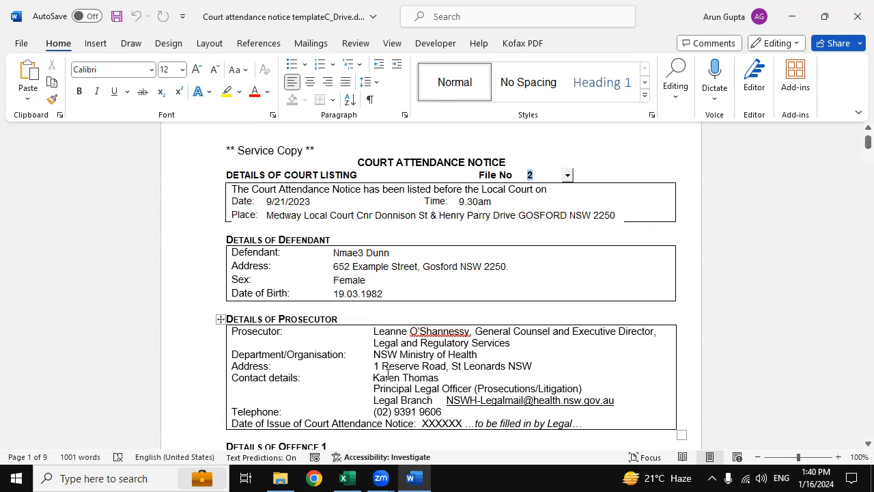
scroll(379, 375, down, 6)
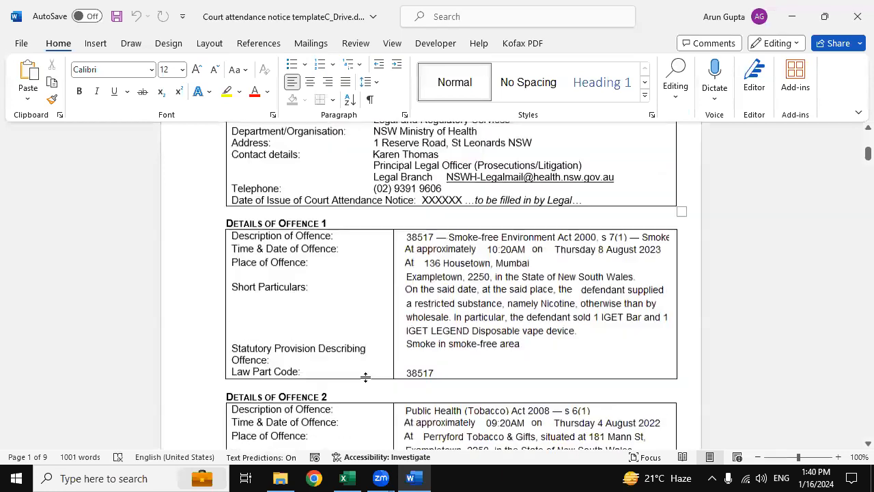
scroll(363, 378, down, 1)
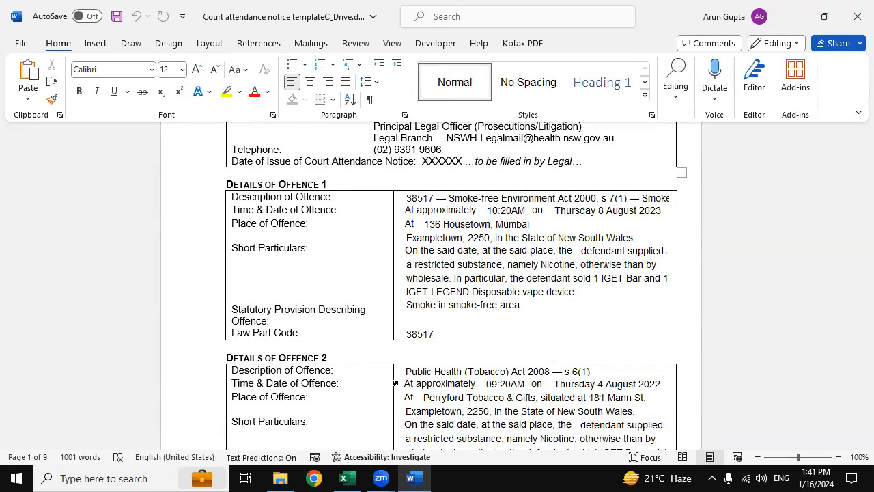
scroll(594, 346, up, 10)
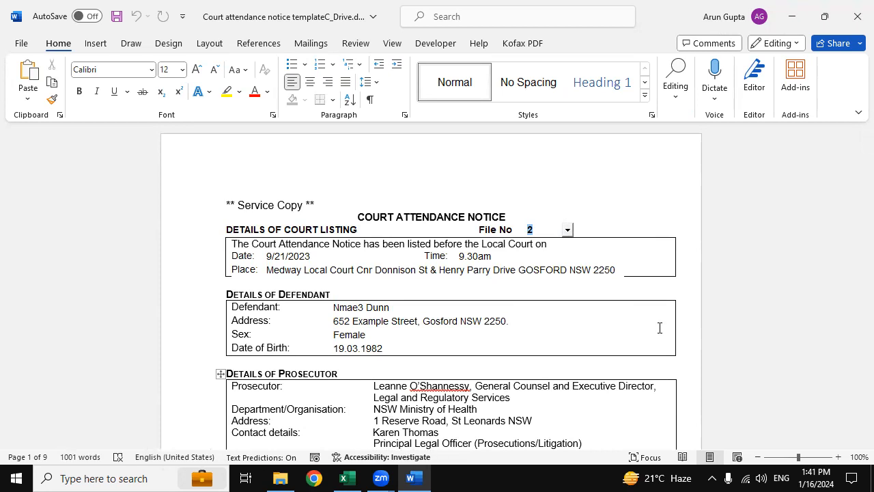
click(644, 236)
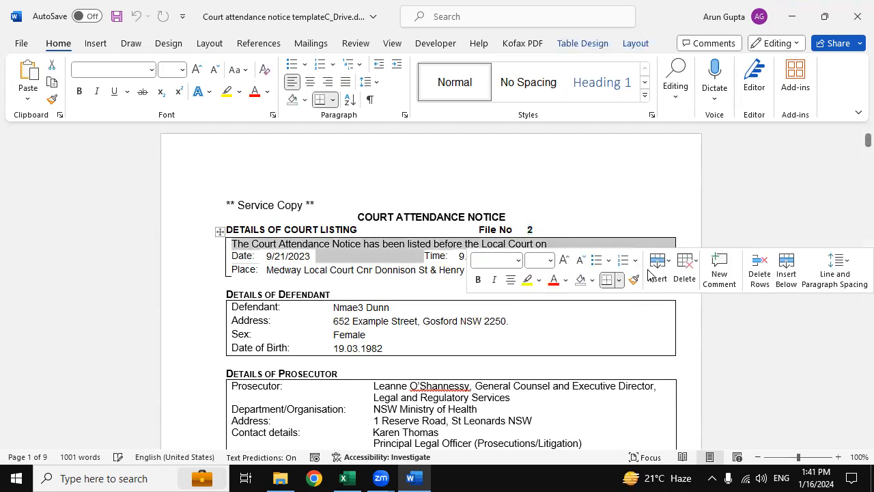
click(667, 222)
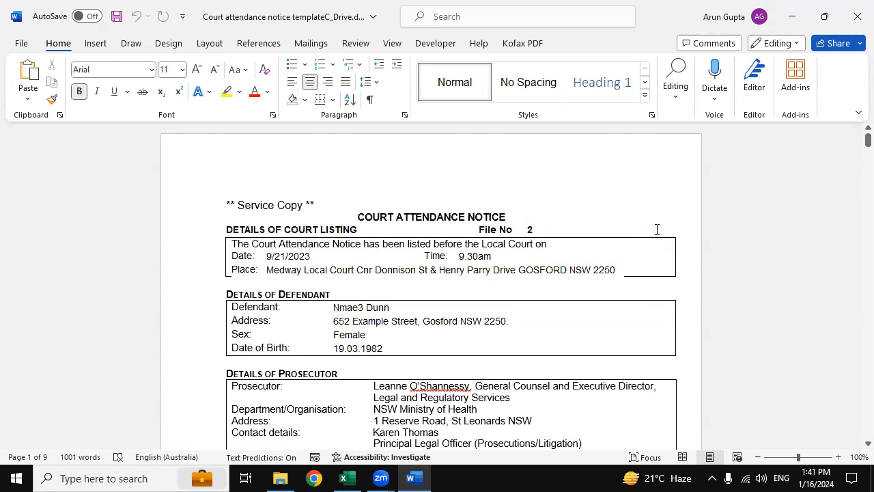
Close the Word court attendance notice template
click(855, 7)
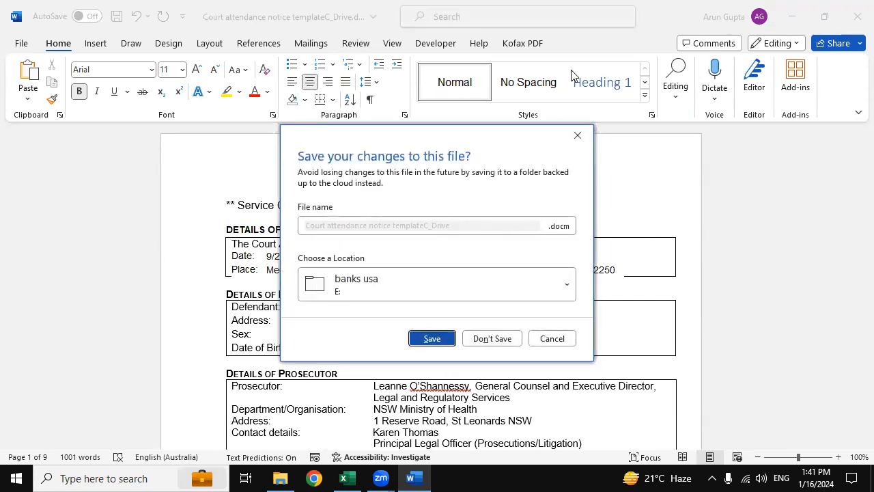
click(750, 14)
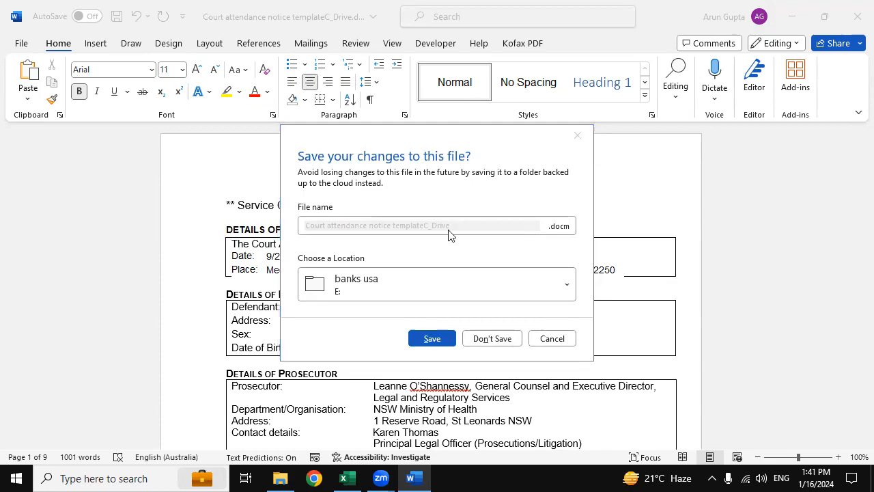